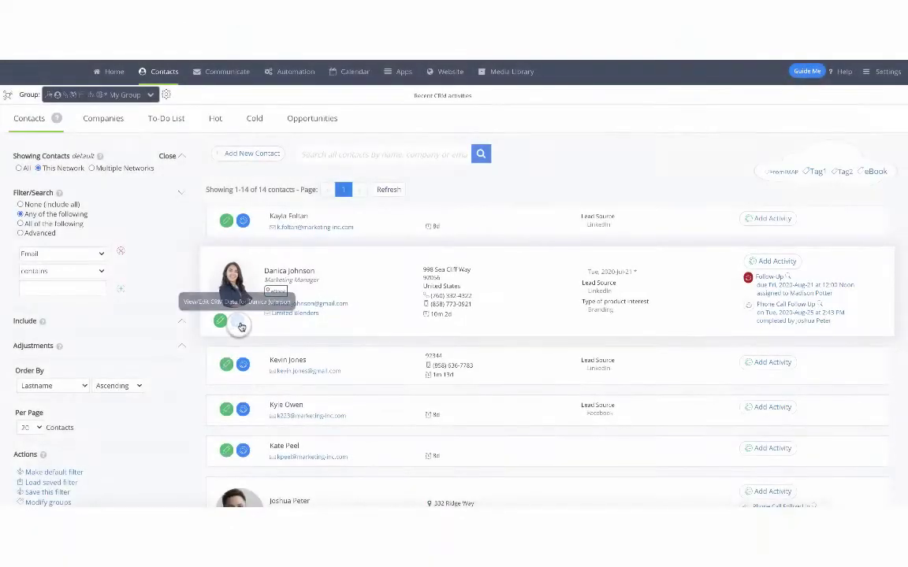
Find the eBook Download Journey in a contact's CRM activity timeline and view its progress
left_click(241, 326)
scroll(477, 404, "down", 5)
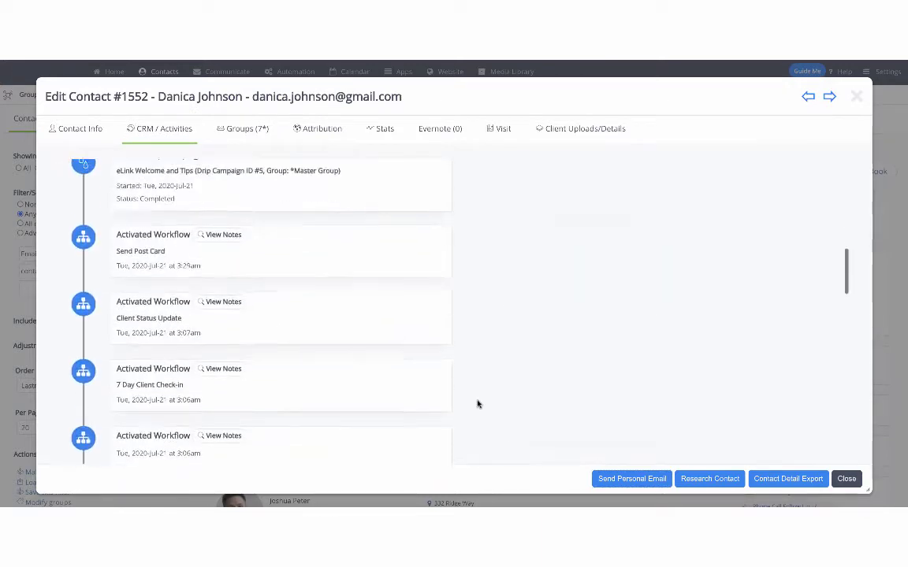
scroll(476, 403, "down", 5)
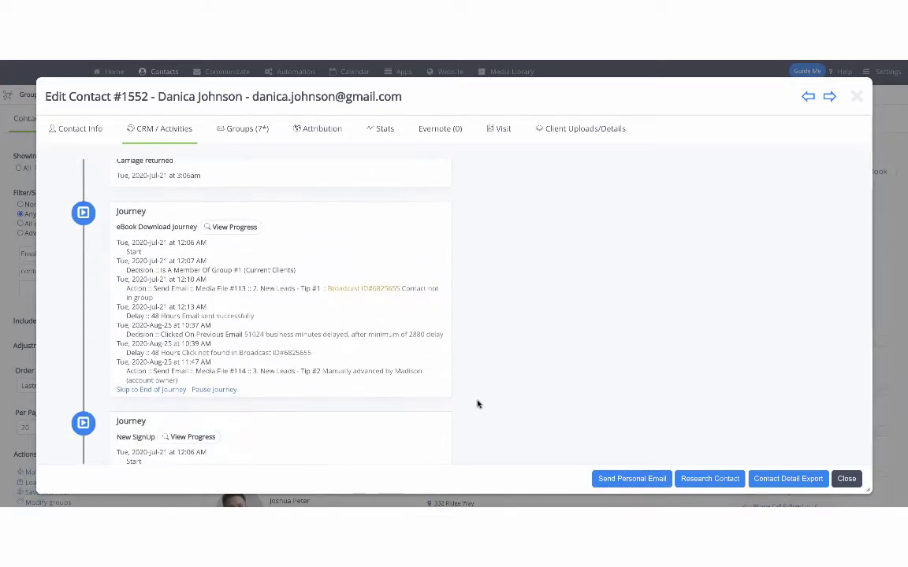
left_click(232, 230)
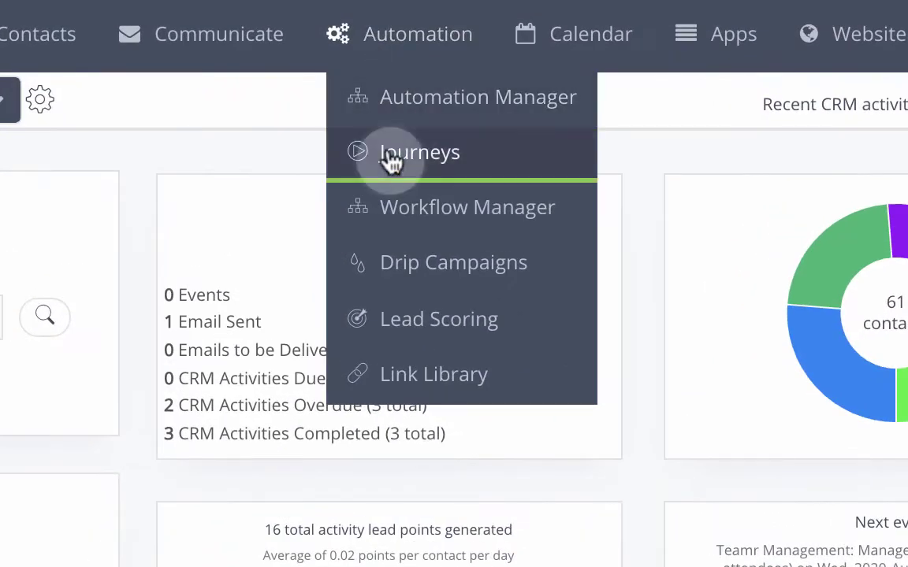
In the Journeys builder, browse the Uncategorized saved journeys, then import a journey
left_click(392, 158)
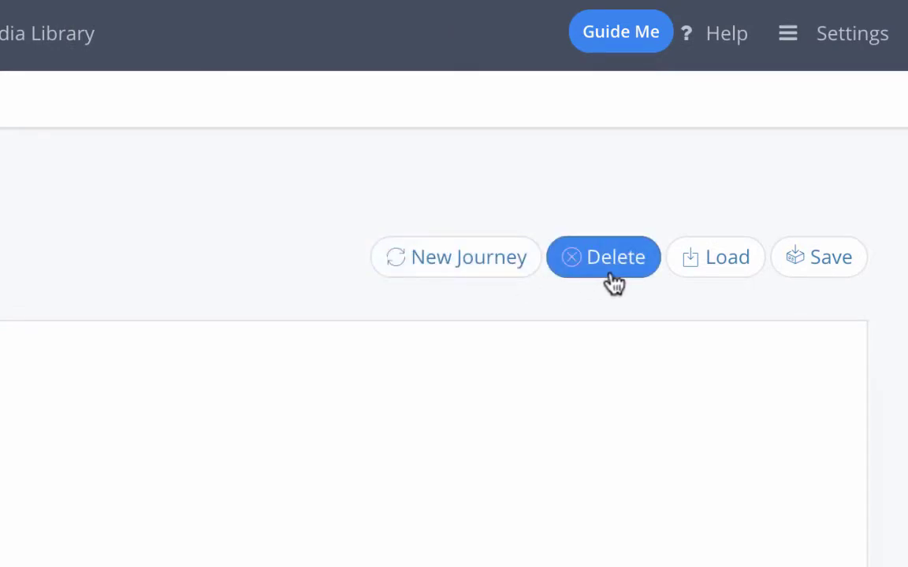
left_click(719, 272)
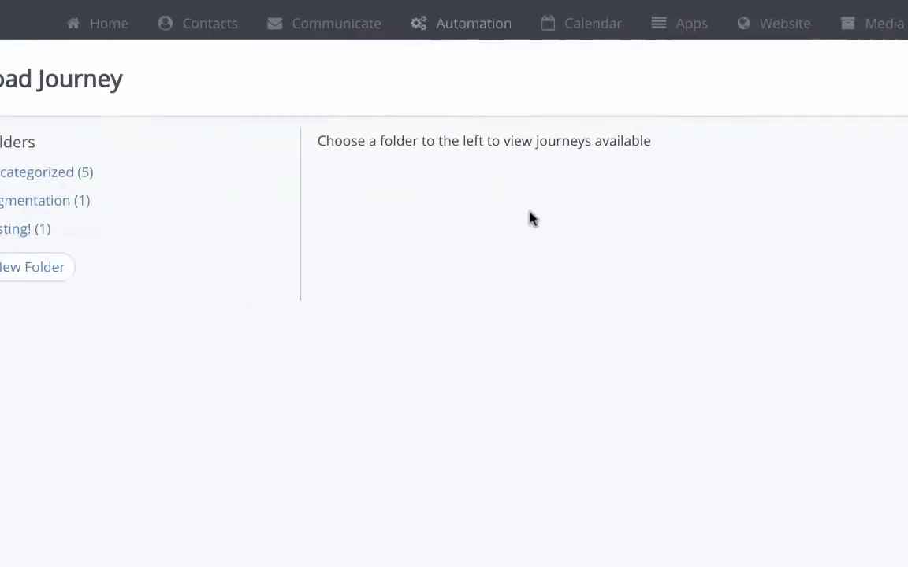
left_click(78, 174)
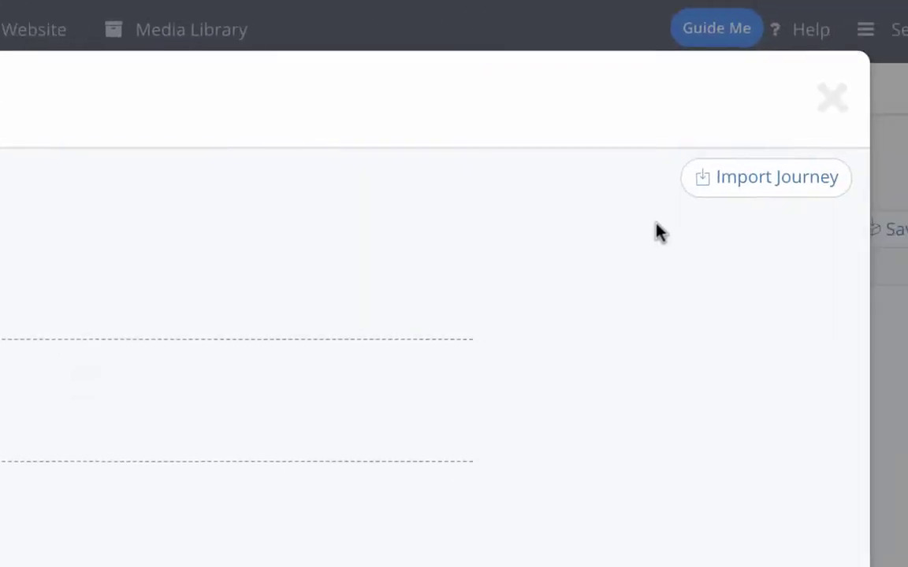
left_click(744, 199)
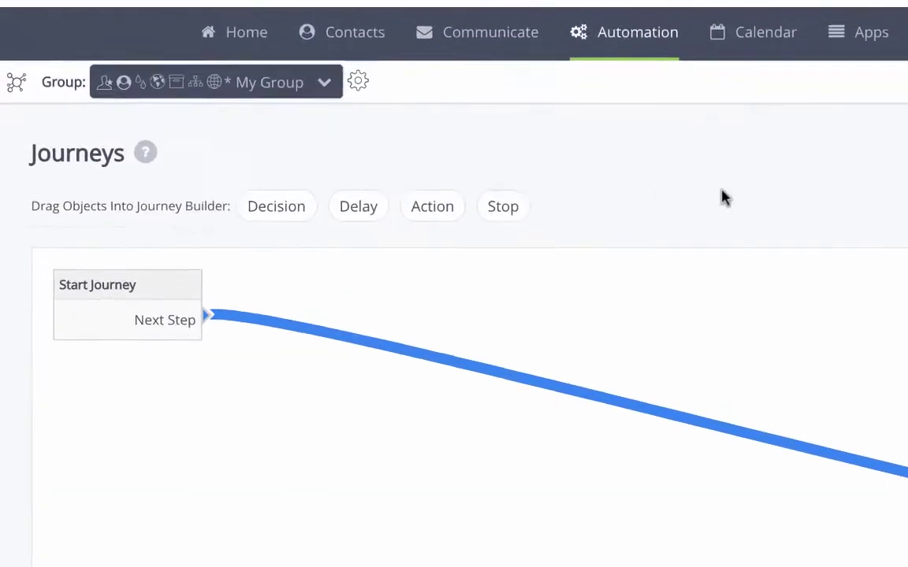
Add a Decision testing Confirmed Signup Form for the eBook Download form, and save it
left_click_drag(313, 221, 386, 332)
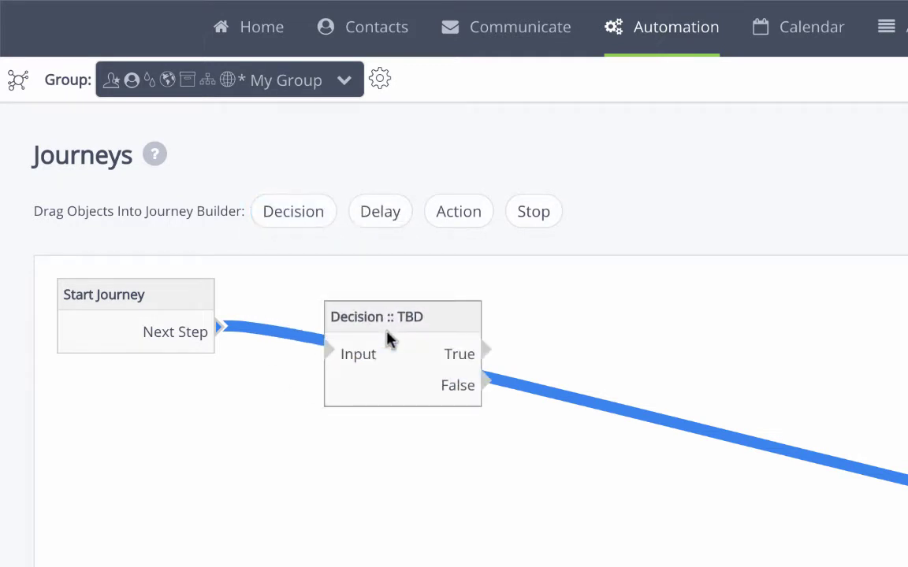
double_click(390, 325)
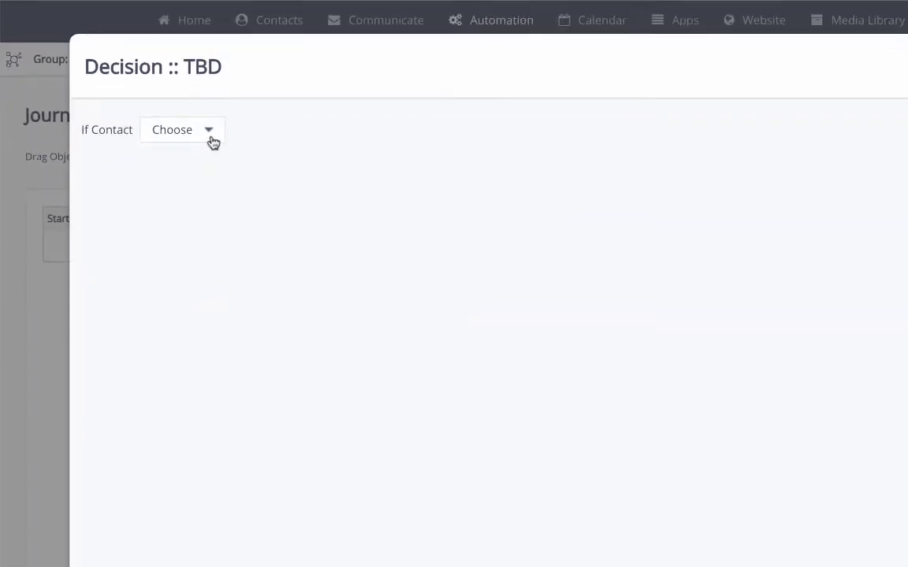
left_click(210, 134)
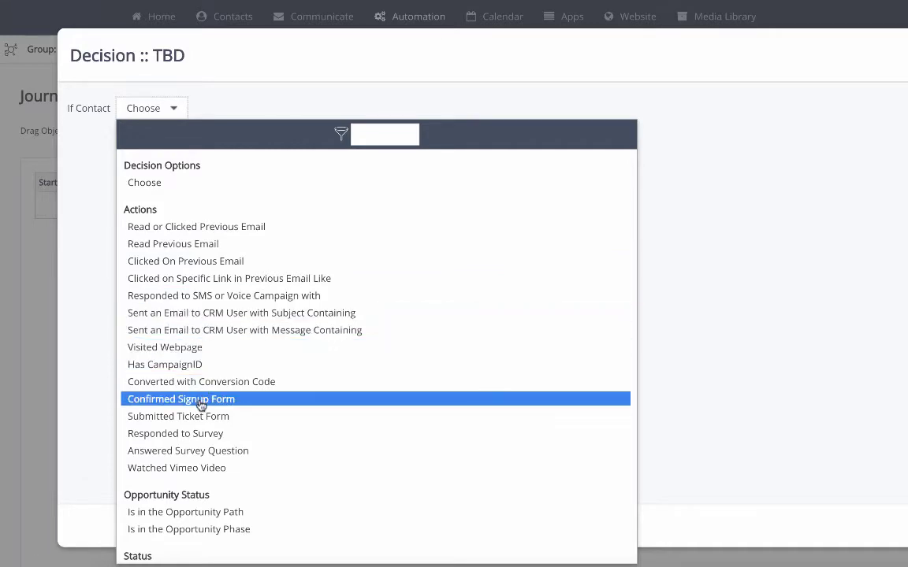
scroll(201, 406, "down", 5)
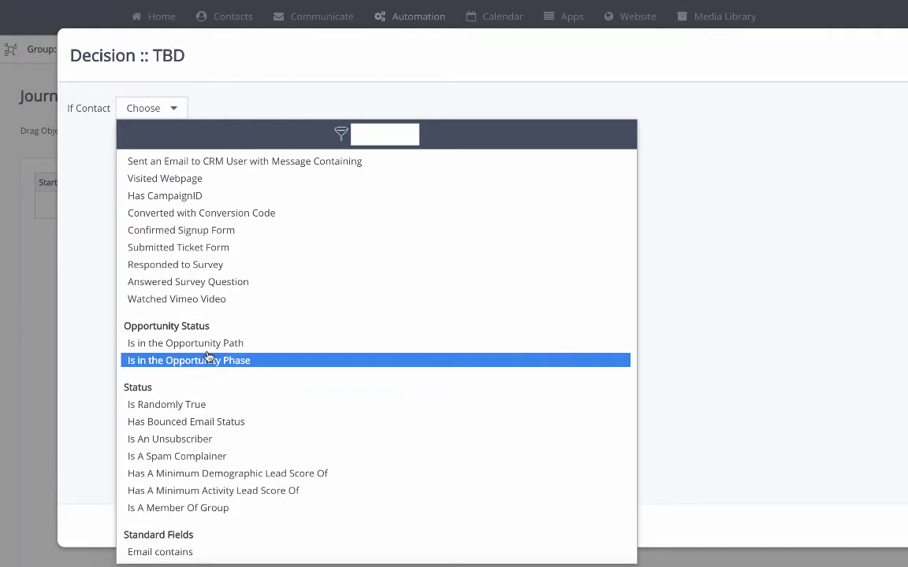
scroll(207, 357, "down", 5)
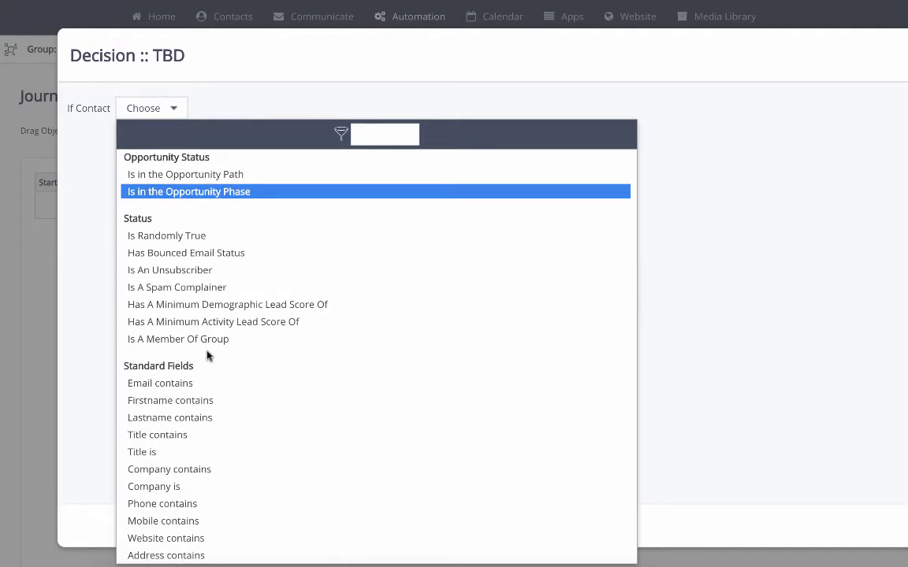
scroll(207, 357, "down", 5)
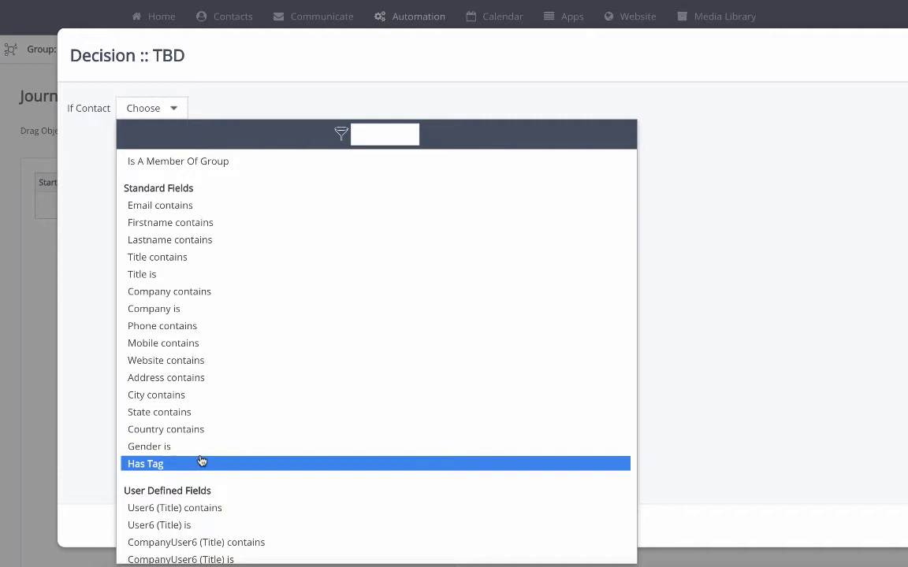
scroll(202, 460, "down", 5)
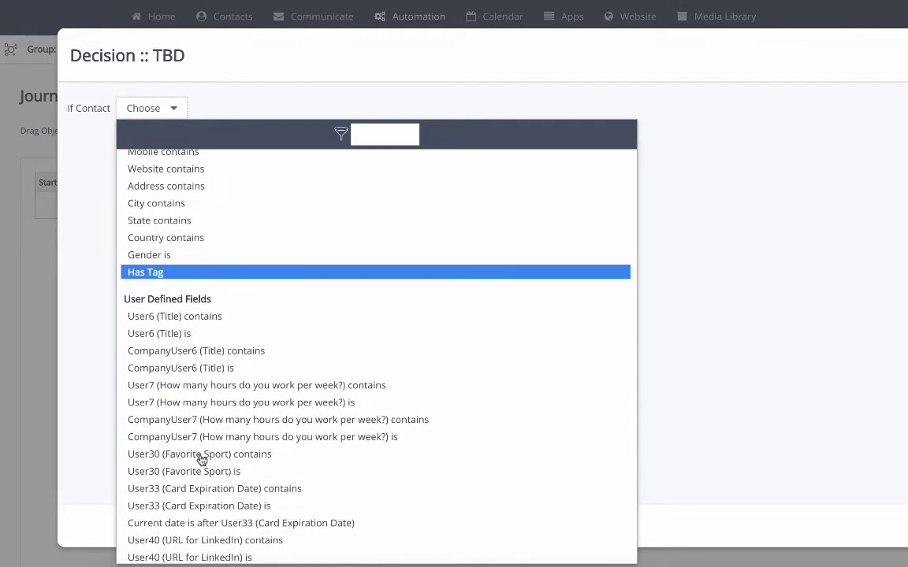
scroll(202, 461, "up", 15)
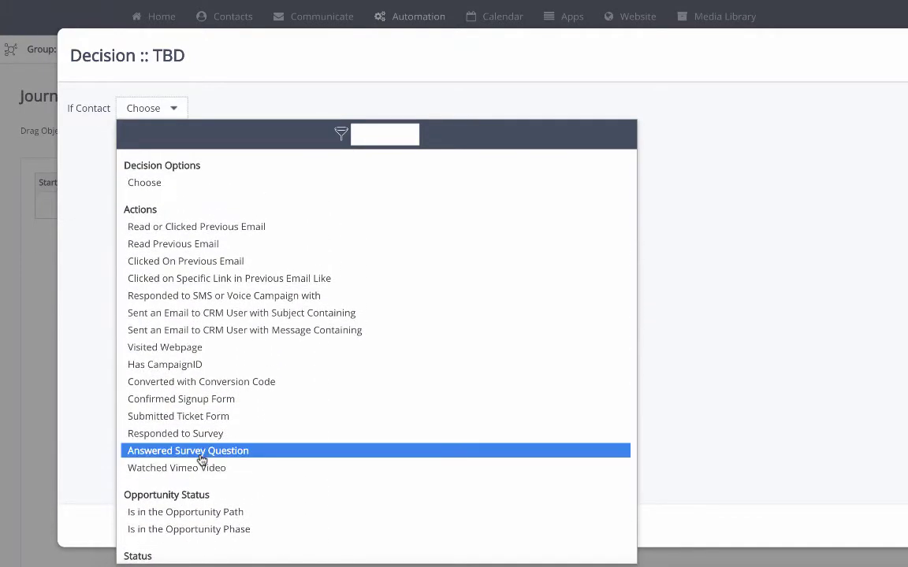
left_click(208, 406)
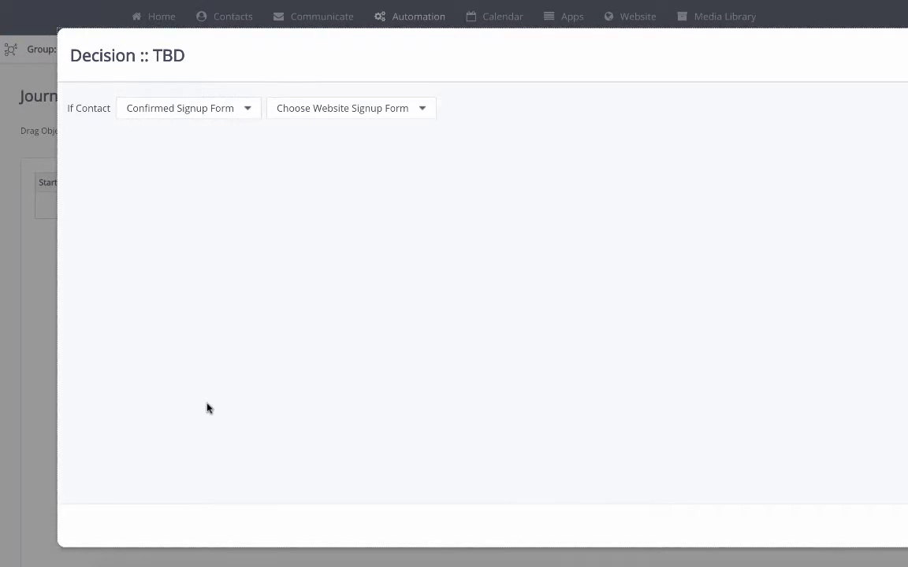
left_click(407, 121)
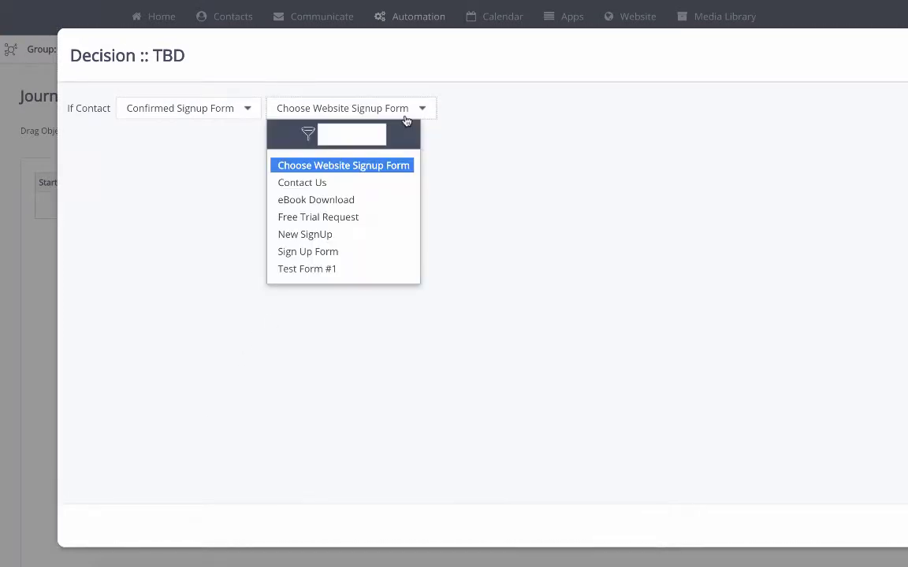
left_click(398, 207)
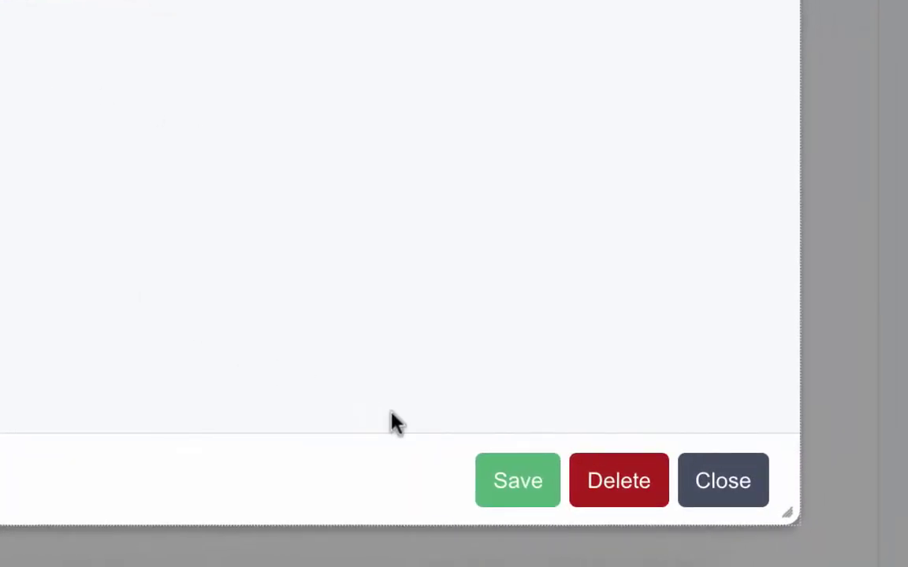
left_click(520, 481)
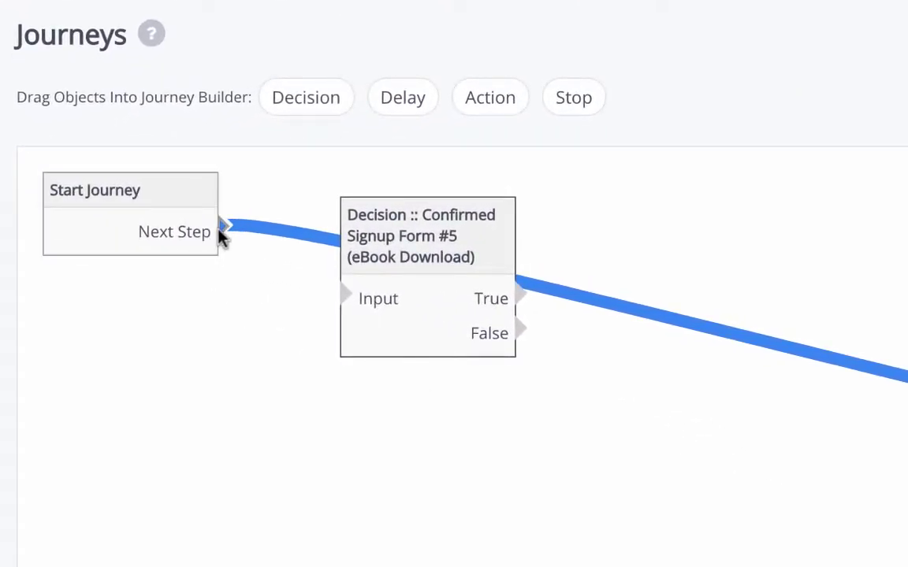
Connect Start Journey's Next Step to the decision's input and add an Action step
left_click_drag(223, 232, 349, 301)
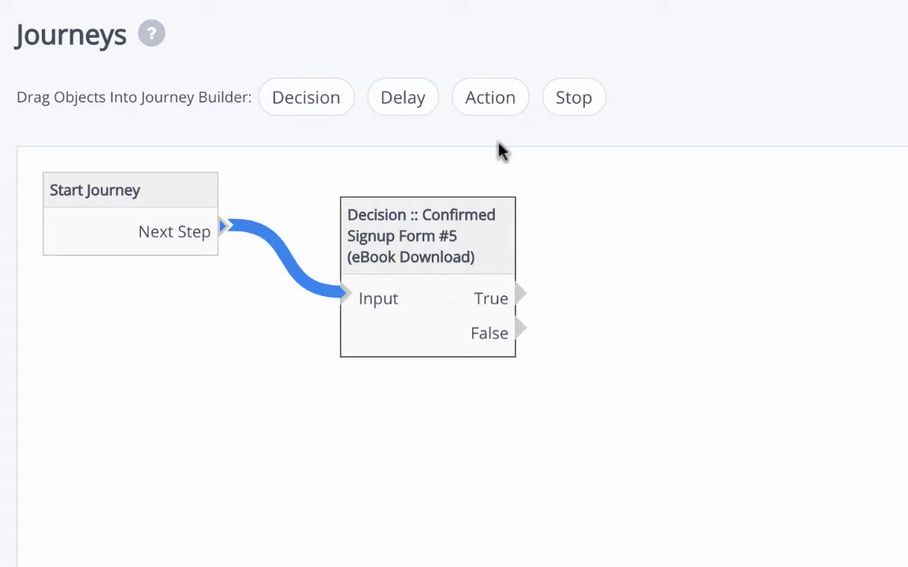
left_click_drag(497, 100, 658, 239)
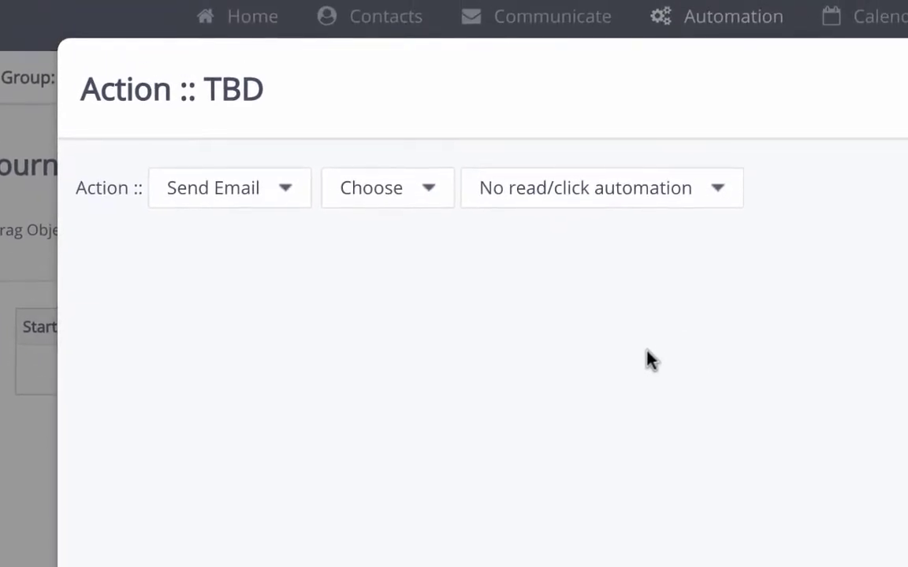
Make the action Send Email with Media File #357: 1. eBook Download, no read/click automation
left_click(289, 204)
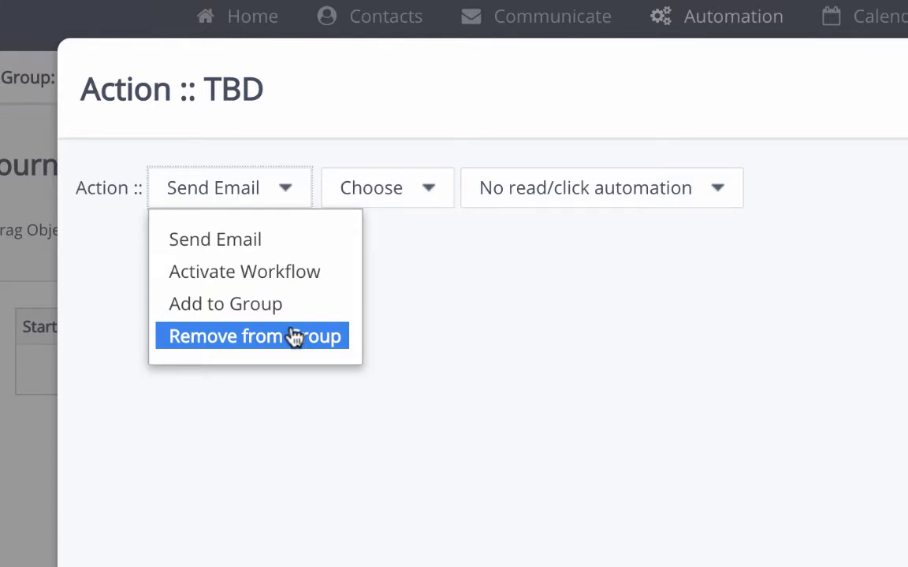
left_click(301, 240)
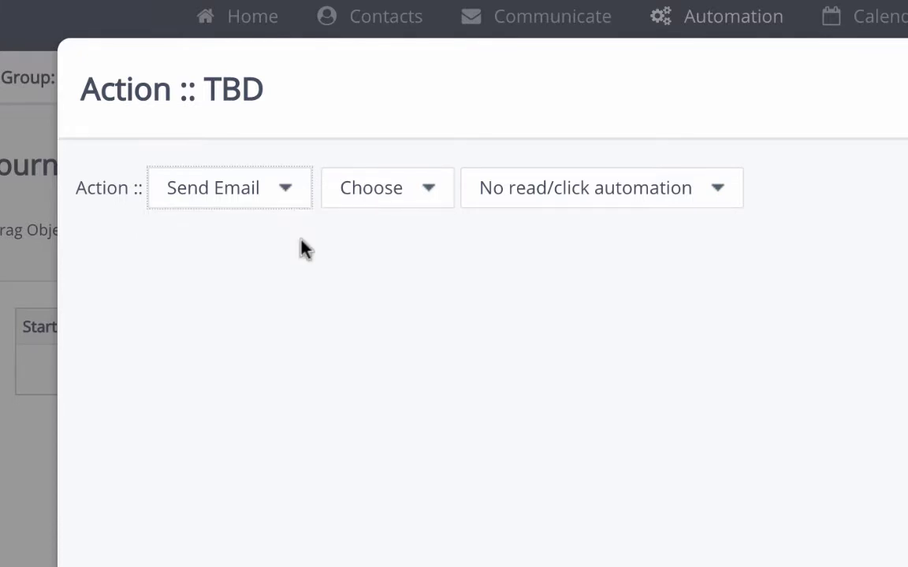
left_click(428, 201)
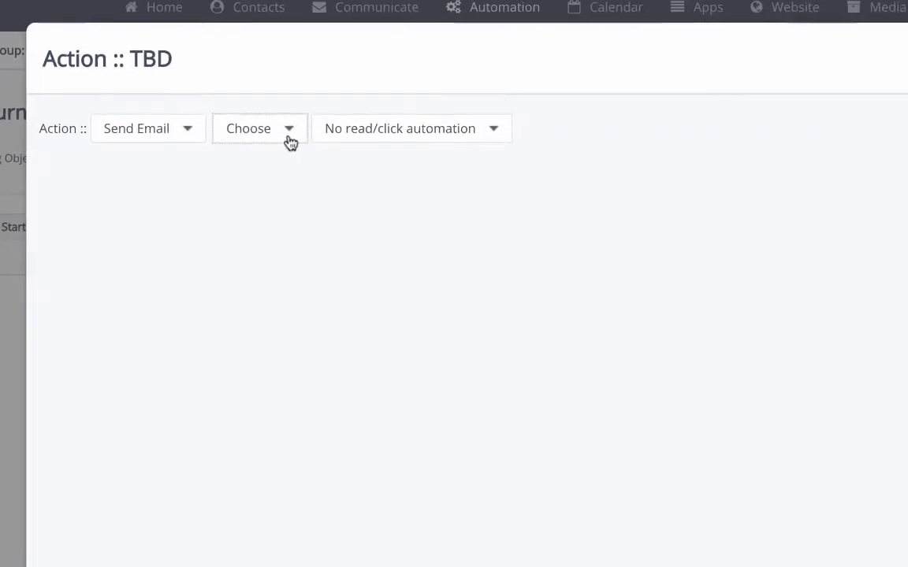
left_click(288, 138)
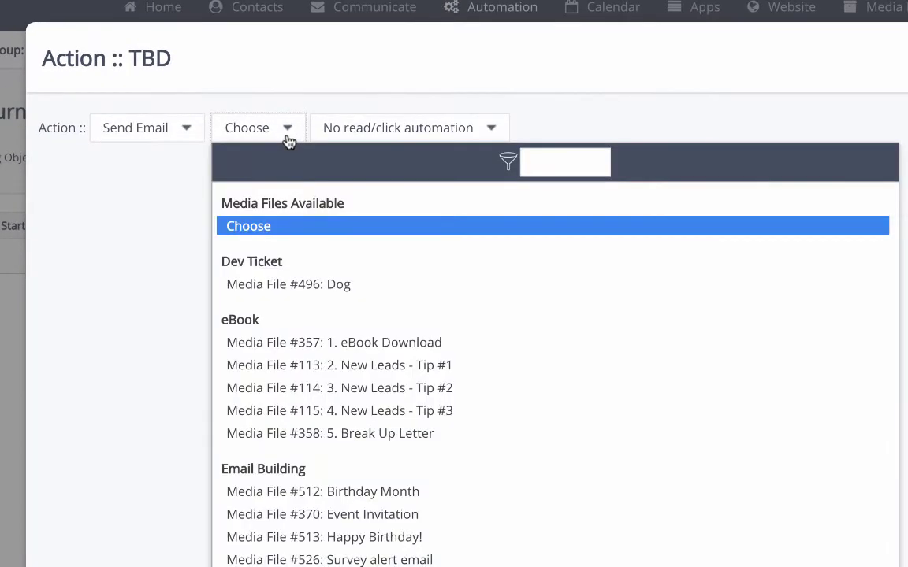
left_click(296, 344)
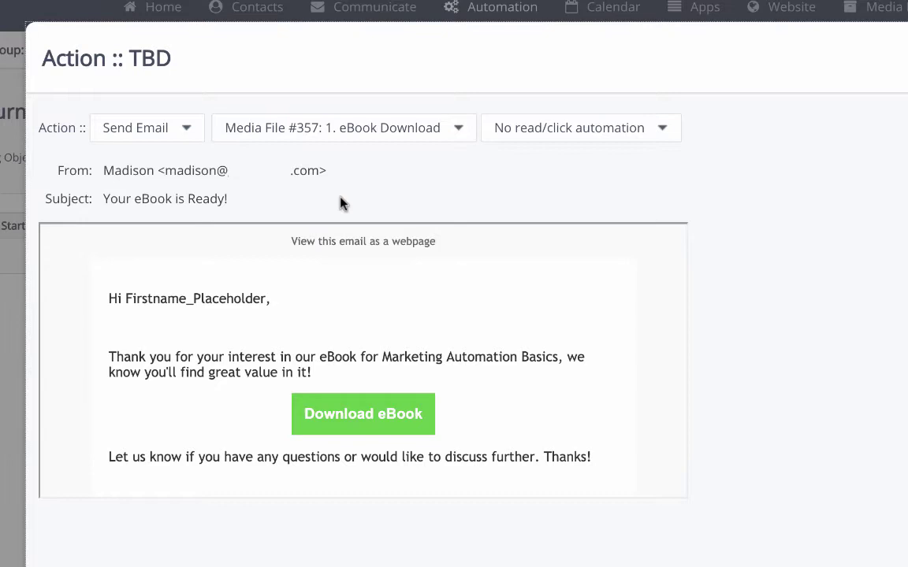
left_click(543, 145)
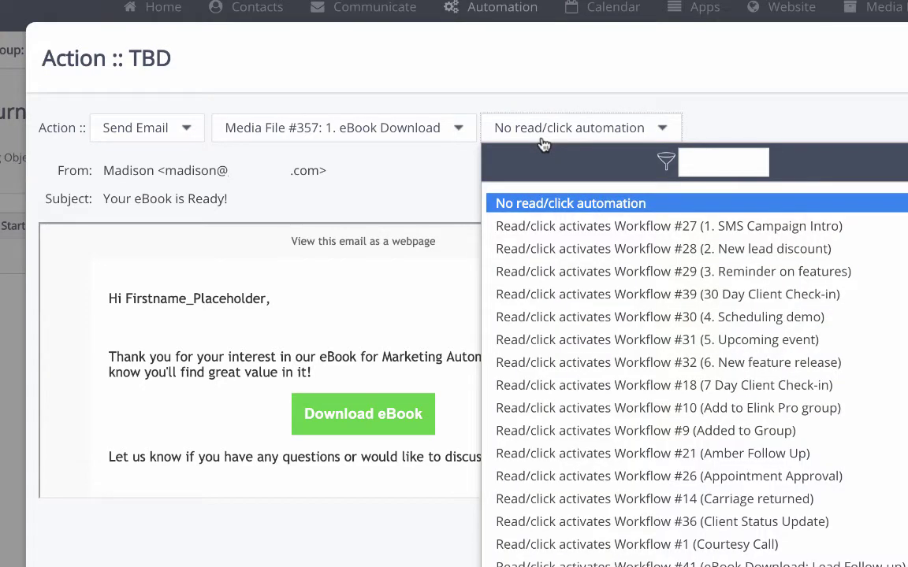
left_click(543, 144)
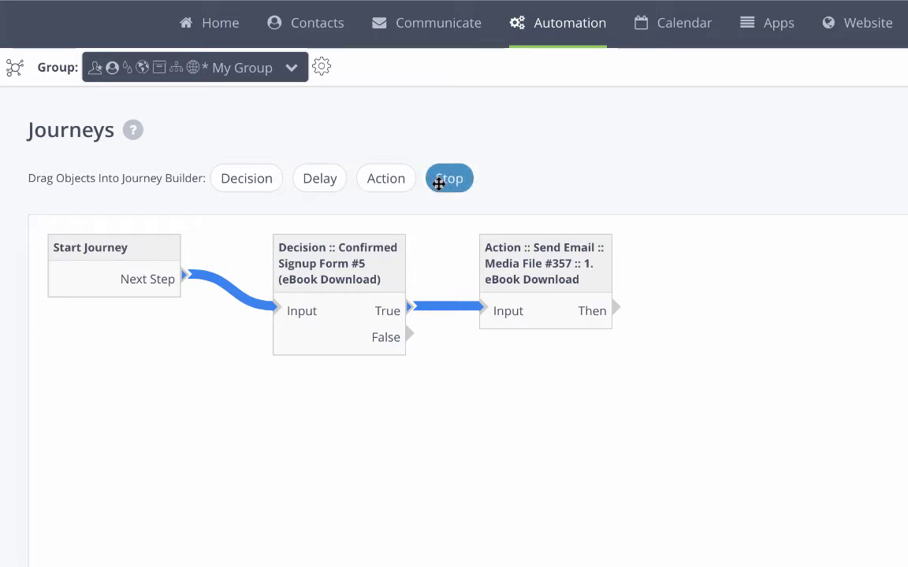
Place a Stop step below the action, then add a Delay linked from the email action
left_click_drag(439, 183, 496, 409)
left_click_drag(409, 338, 483, 429)
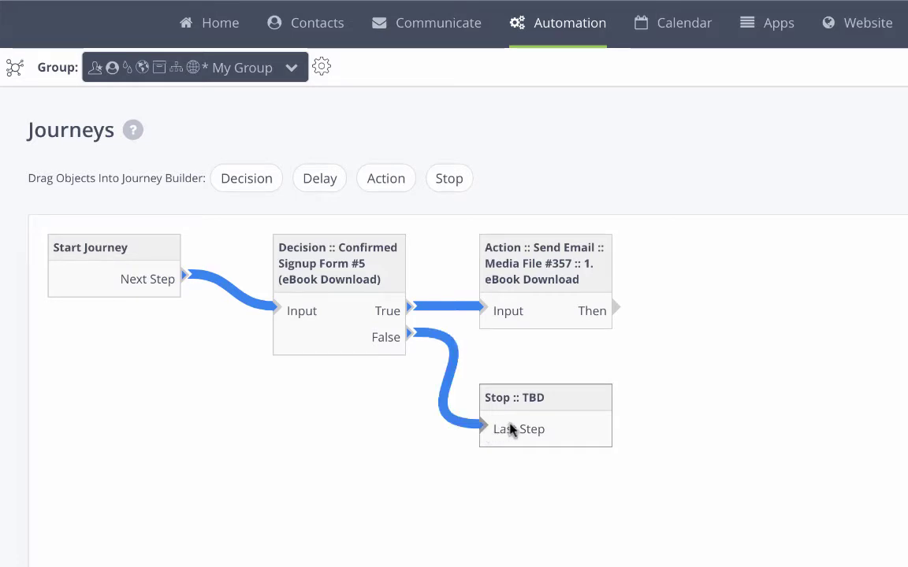
left_click_drag(326, 181, 721, 285)
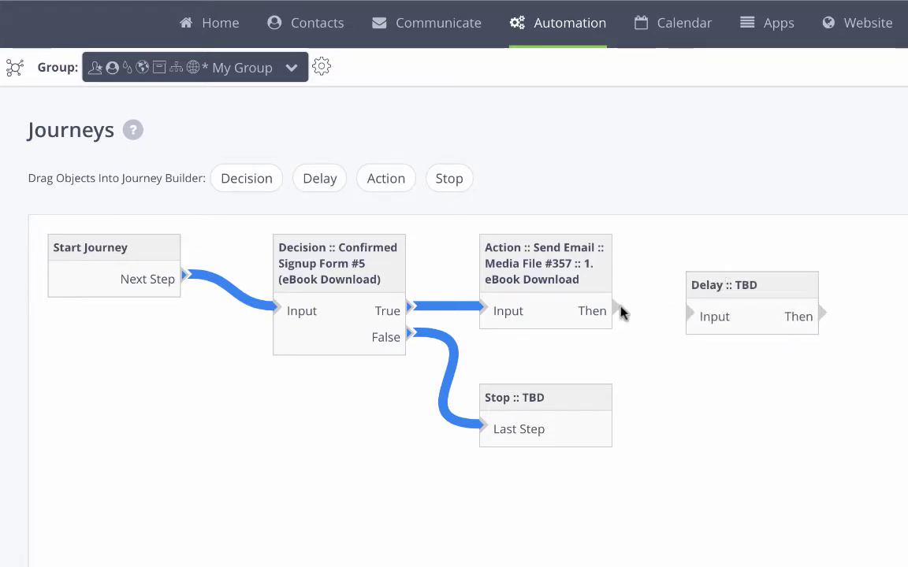
left_click_drag(620, 310, 691, 317)
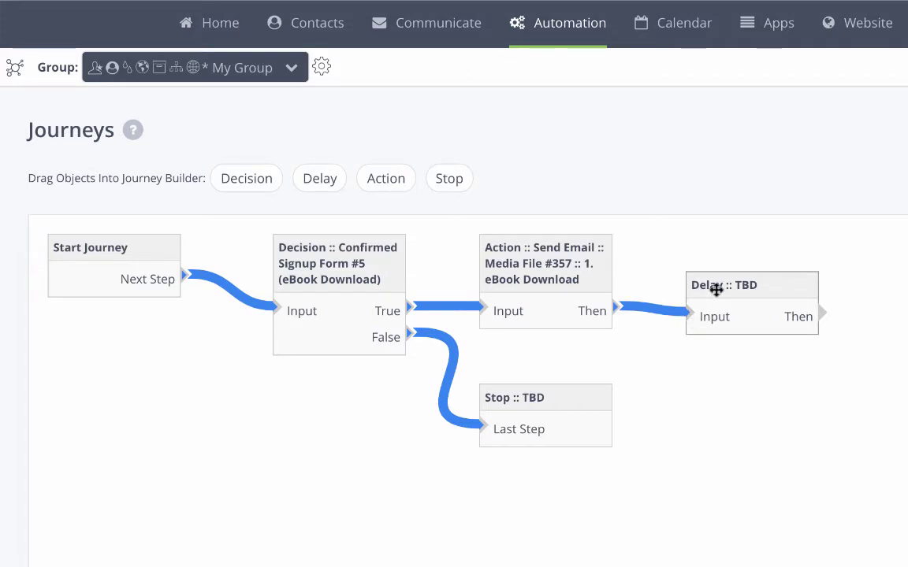
Set the Delay to 18 Business Hours (8am-5pm days), which equals 2.0 business days
double_click(717, 293)
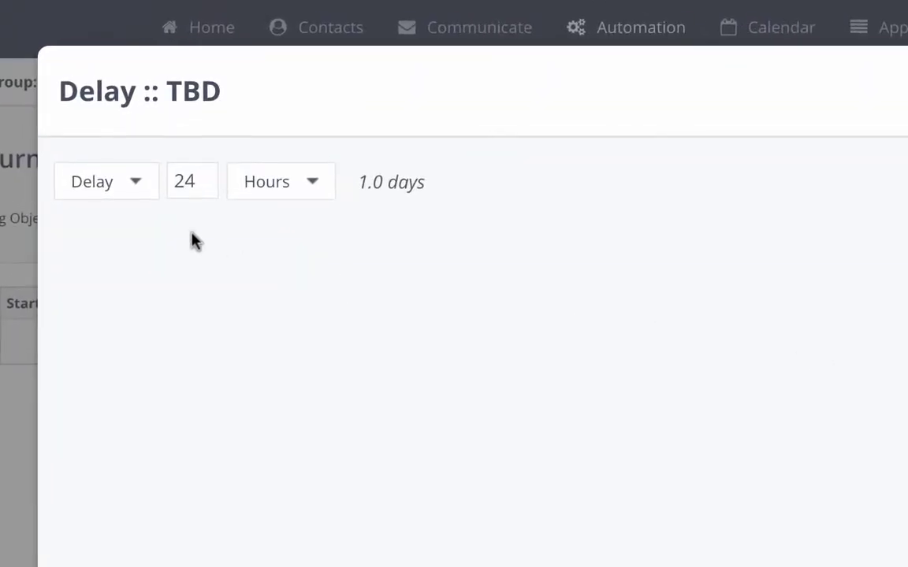
left_click(142, 189)
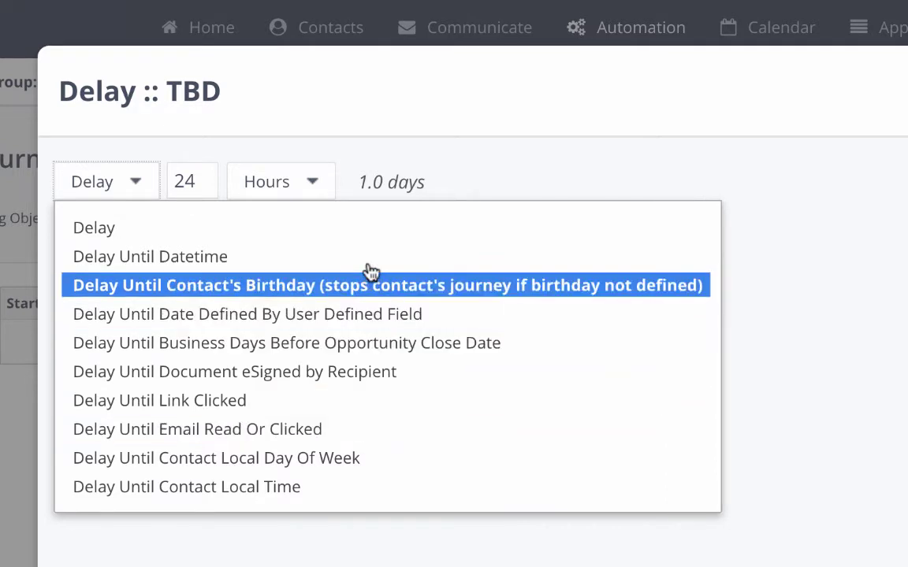
left_click(372, 228)
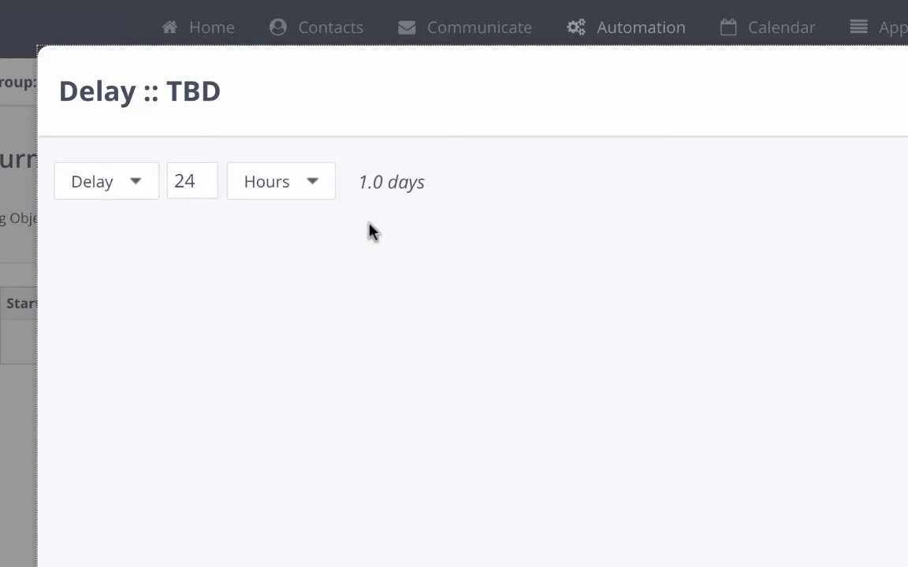
left_click(317, 189)
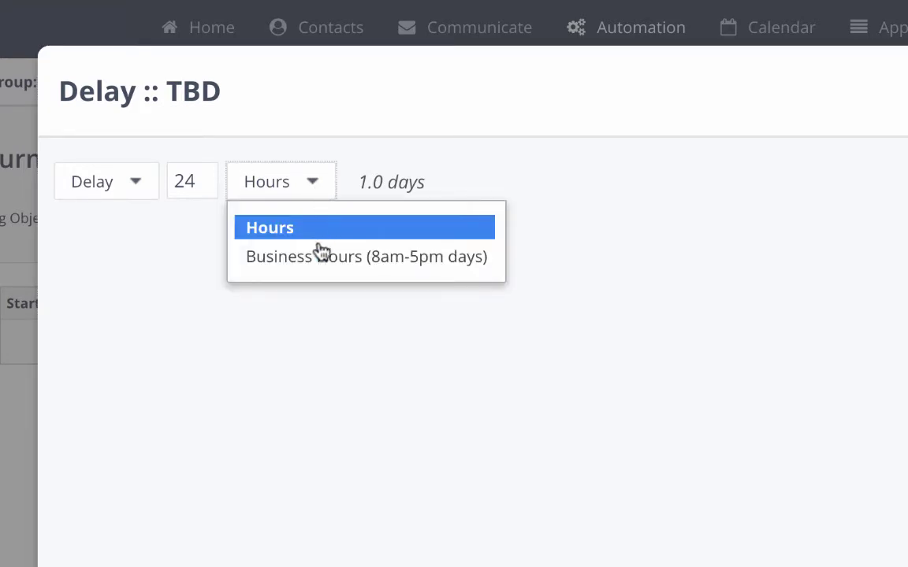
left_click(322, 258)
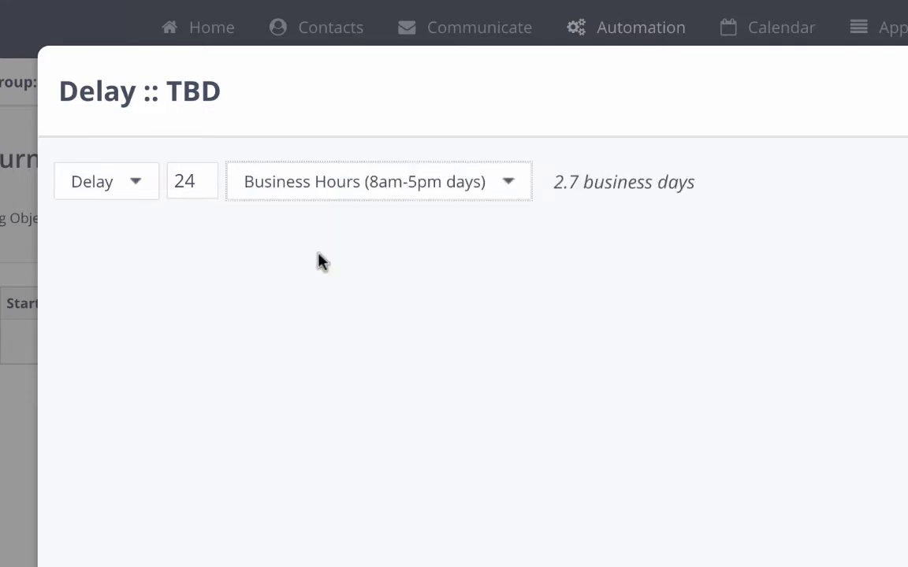
left_click_drag(209, 175, 174, 178)
type("18")
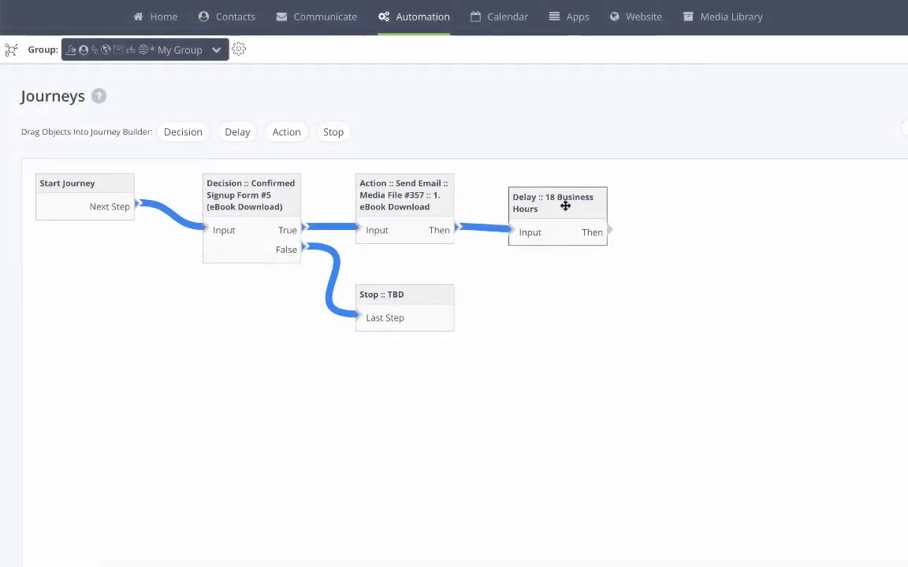
left_click_drag(190, 131, 701, 204)
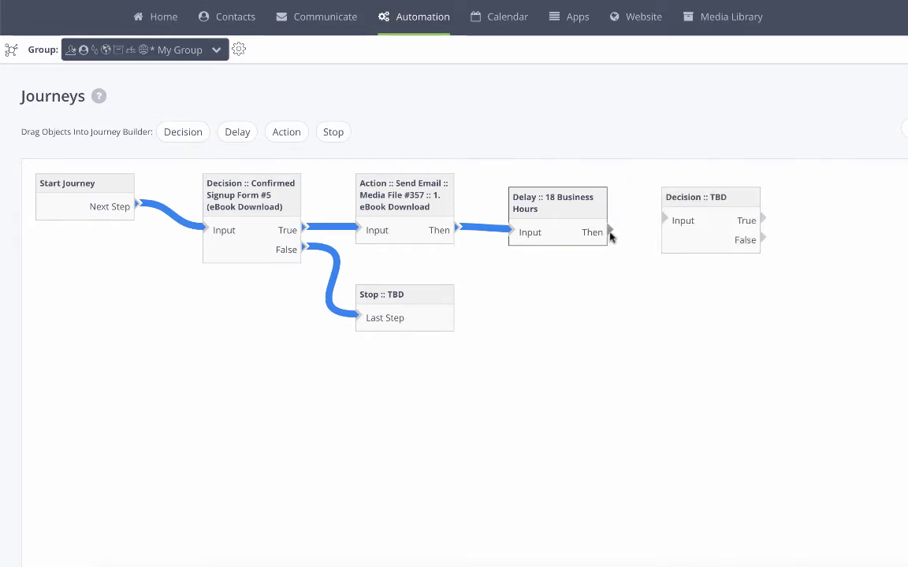
left_click_drag(608, 233, 666, 221)
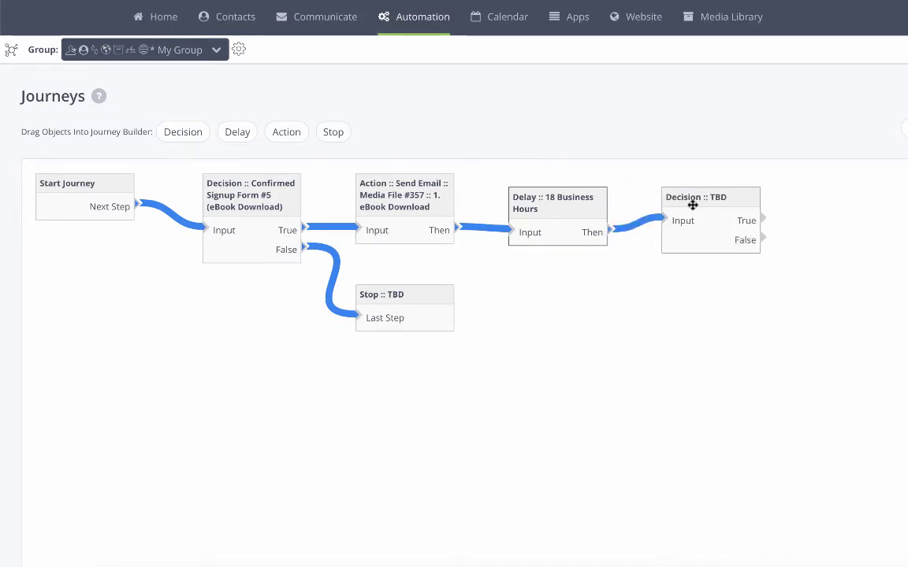
left_click(691, 202)
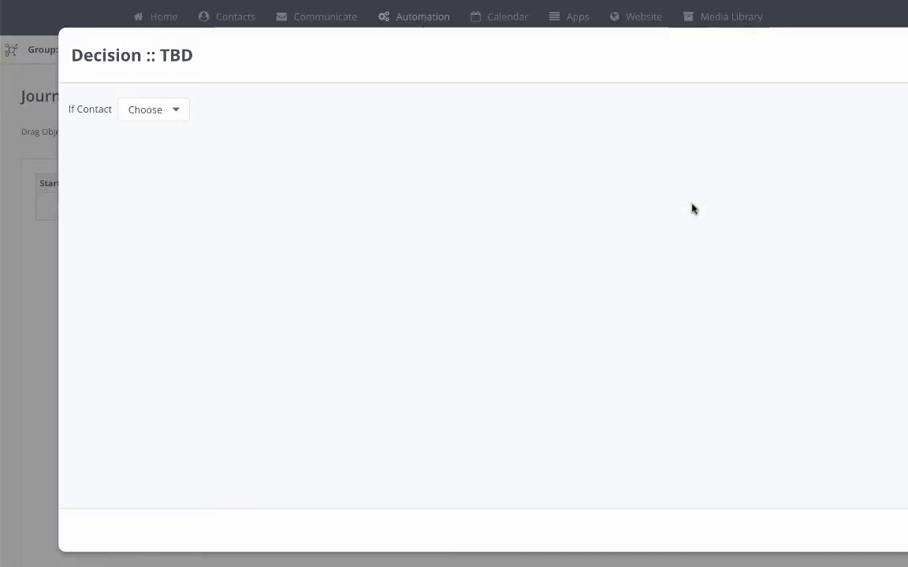
left_click(160, 113)
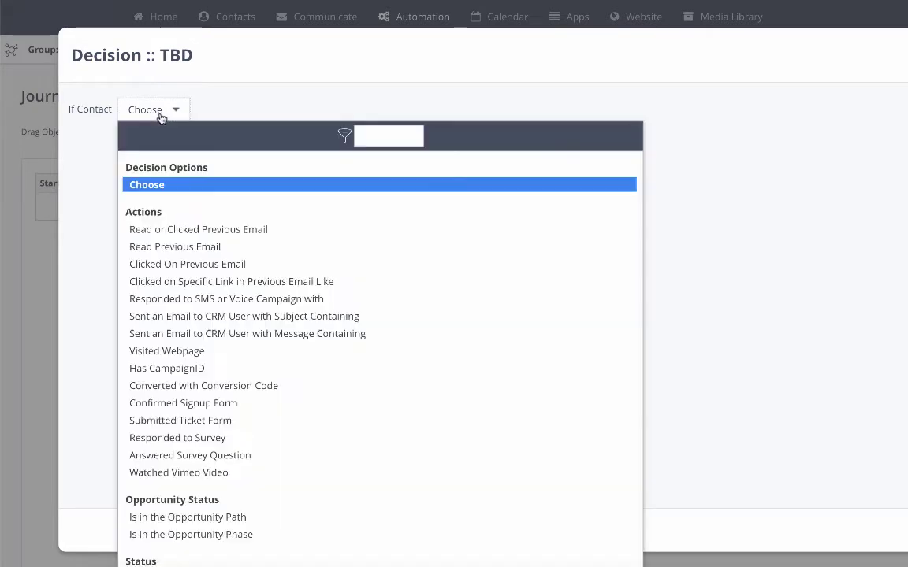
left_click(176, 229)
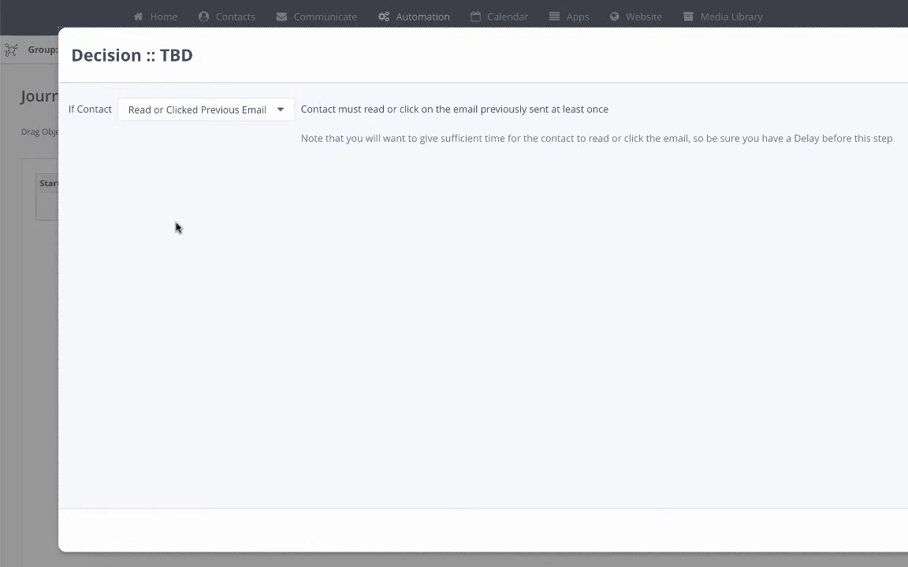
left_click(276, 122)
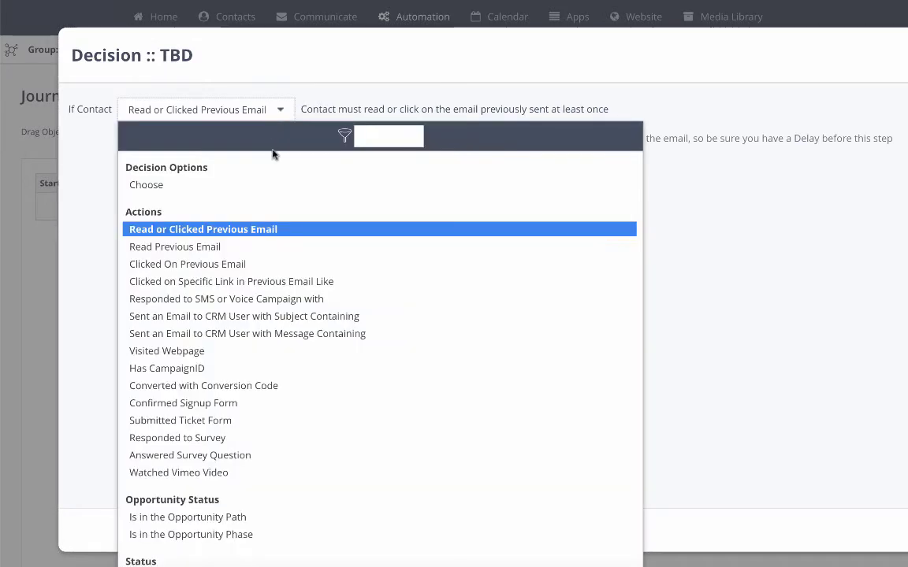
left_click(272, 282)
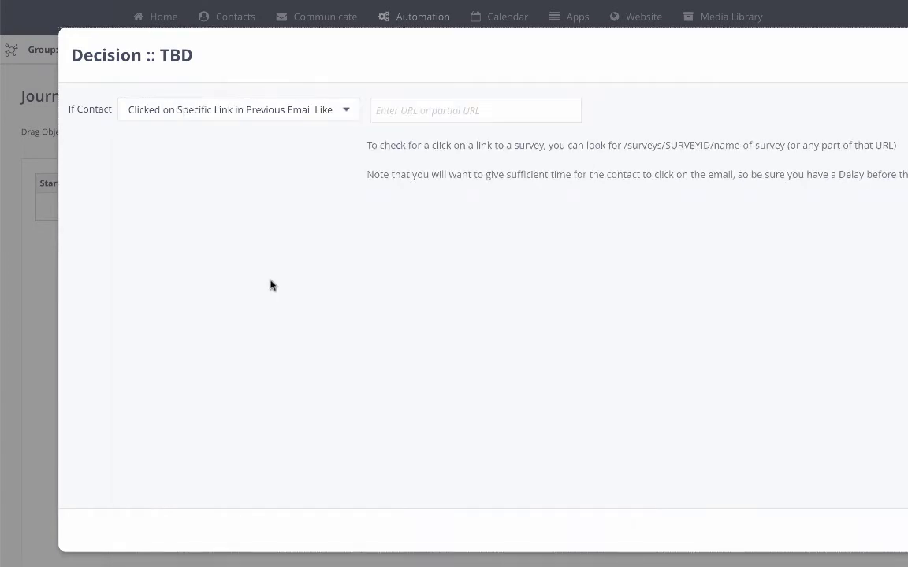
left_click(397, 111)
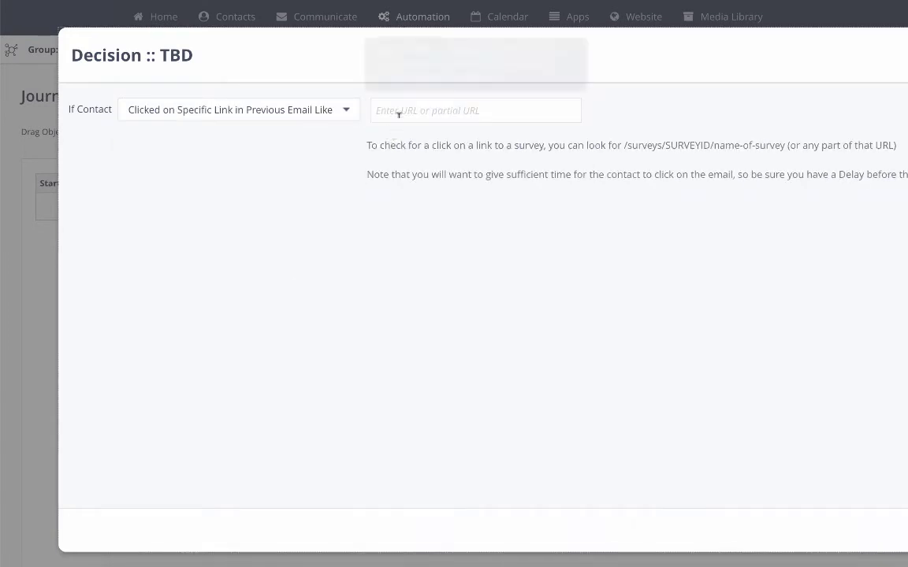
type("www.marketing-inc.com/ebook-download")
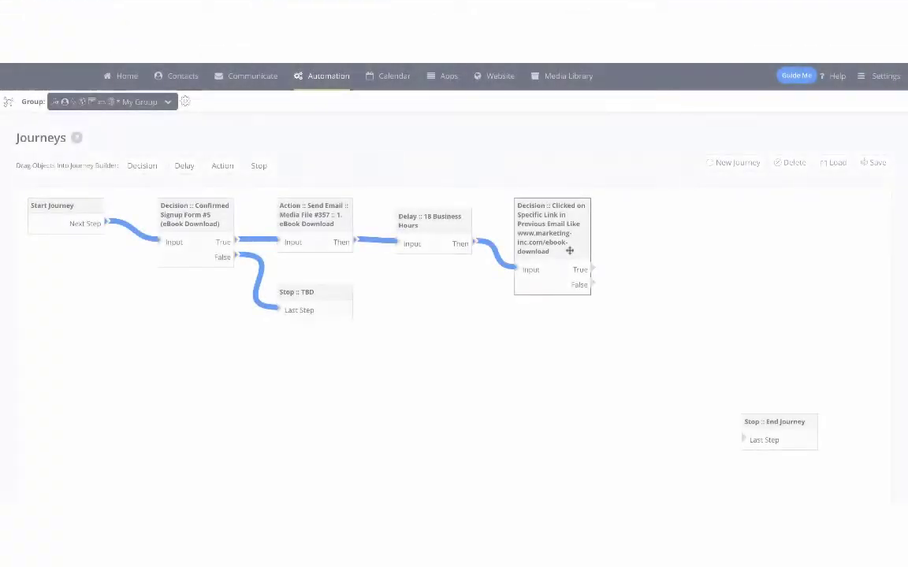
On the True branch, add an action activating Workflow #41 eBook Download: Lead Follow-up
left_click_drag(223, 165, 663, 238)
left_click_drag(592, 270, 642, 254)
double_click(652, 245)
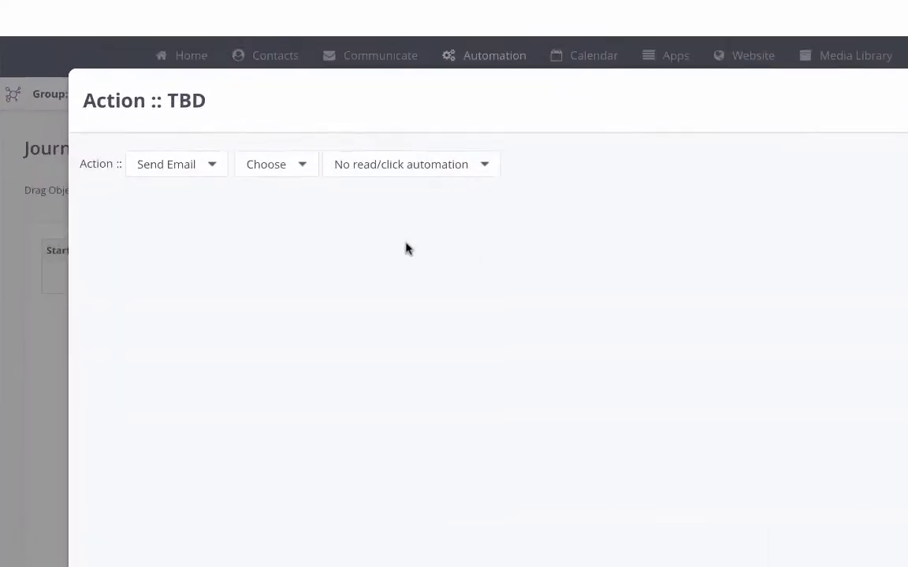
left_click(139, 152)
left_click(300, 257)
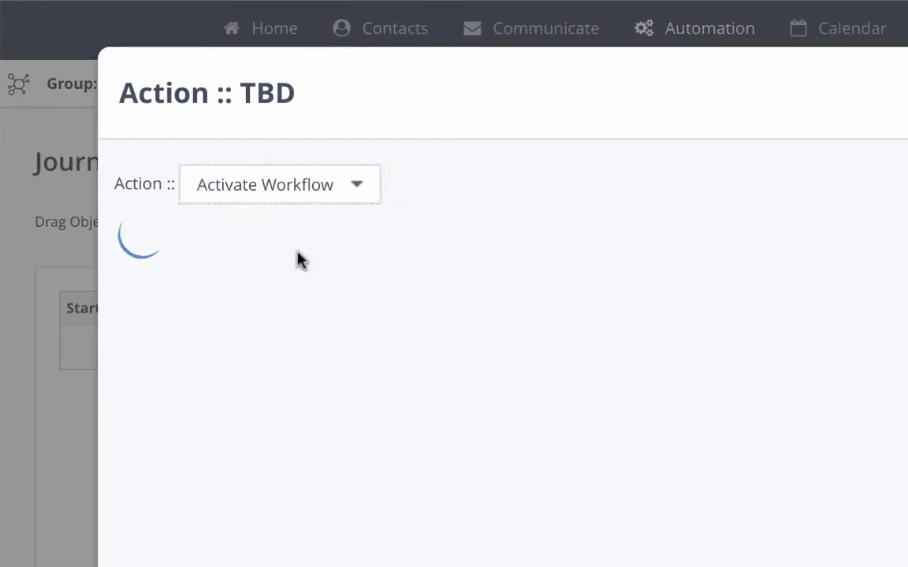
left_click(549, 203)
left_click(648, 281)
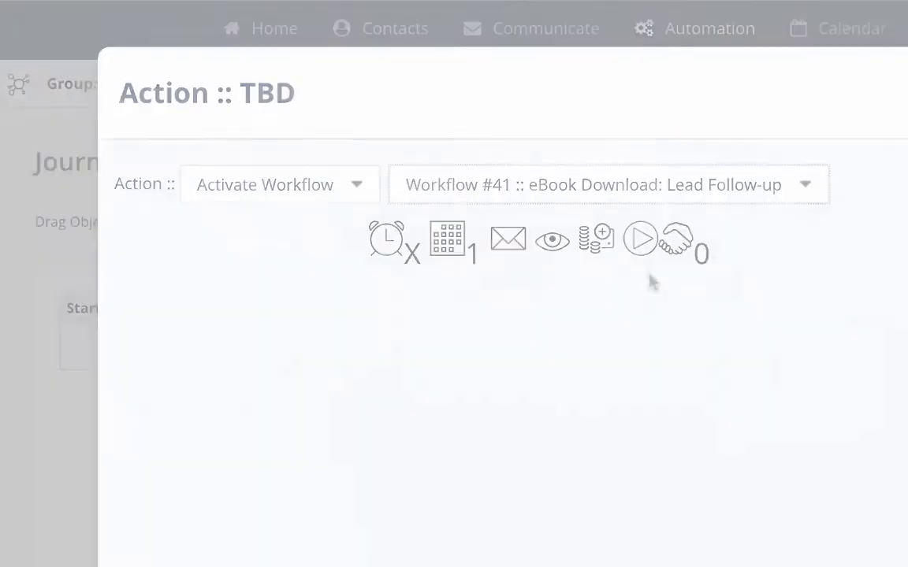
End the workflow action with a connected Stop step
left_click_drag(258, 166, 763, 246)
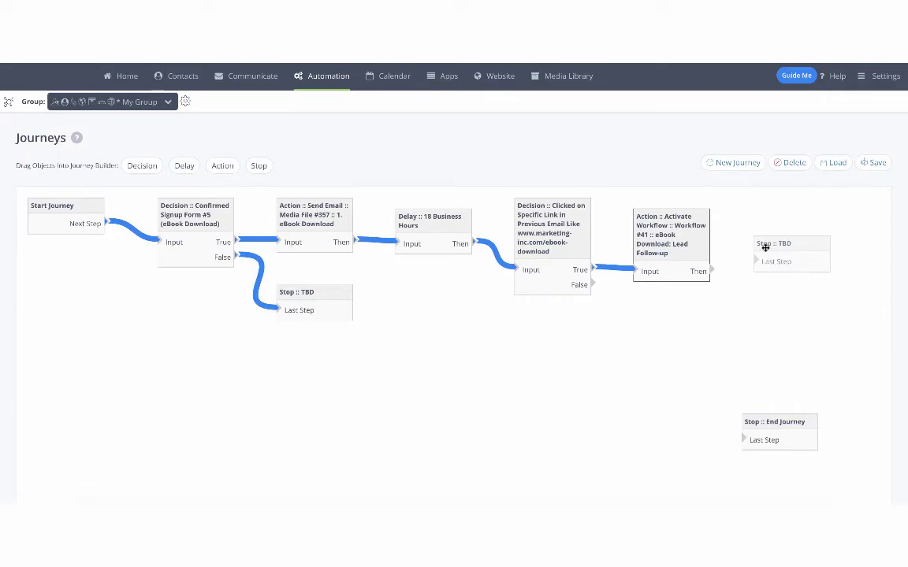
left_click_drag(712, 271, 756, 267)
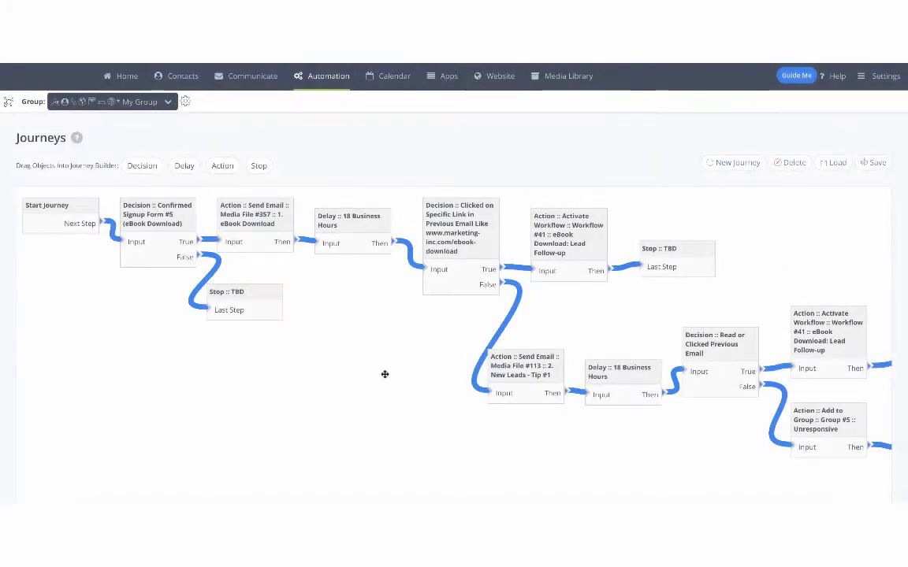
left_click_drag(535, 461, 375, 462)
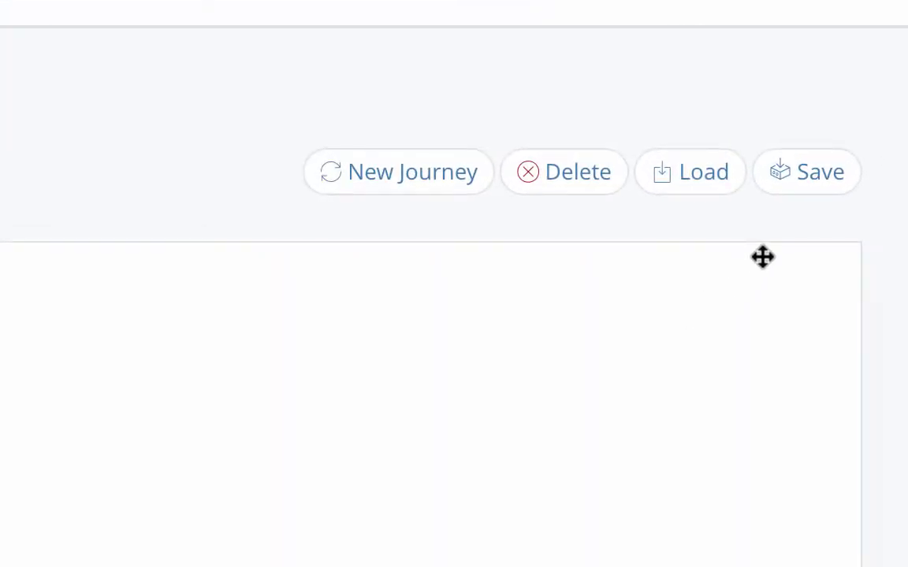
Save as a new journey in no folder, with the description 'eBook Download Journey'
left_click(800, 193)
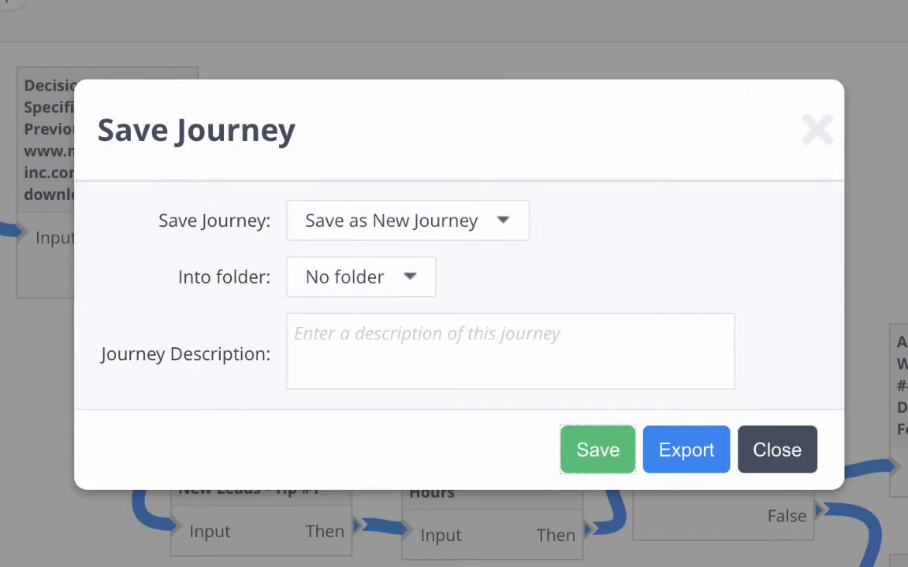
left_click(500, 230)
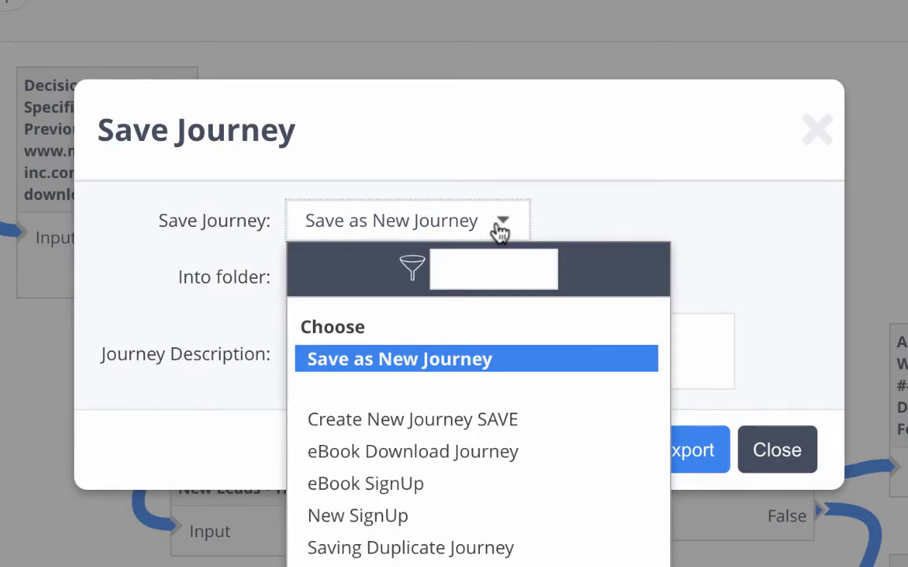
left_click(500, 230)
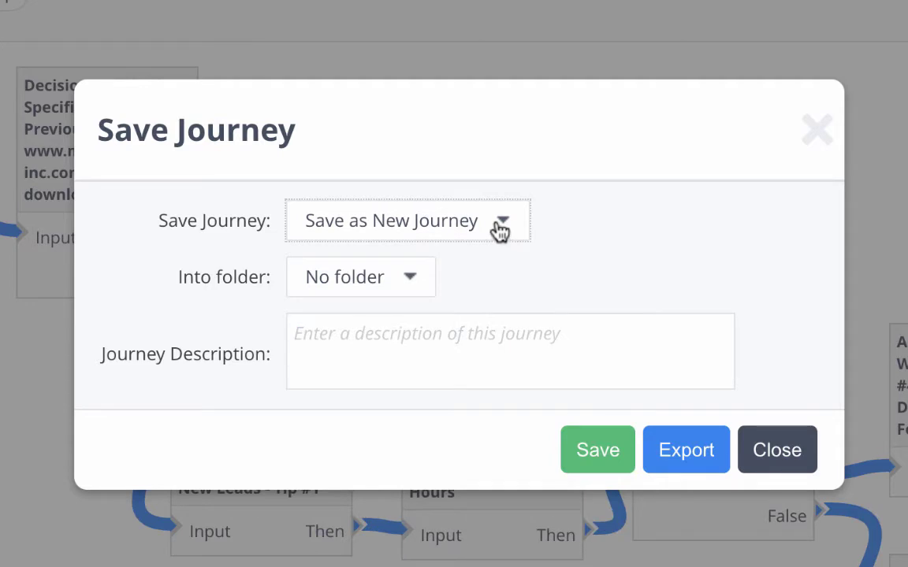
left_click(408, 282)
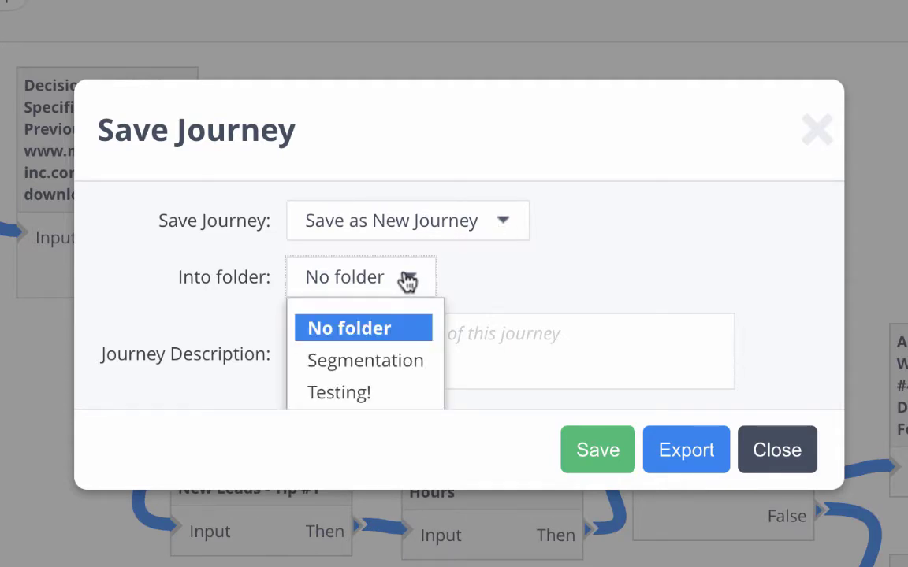
left_click(407, 282)
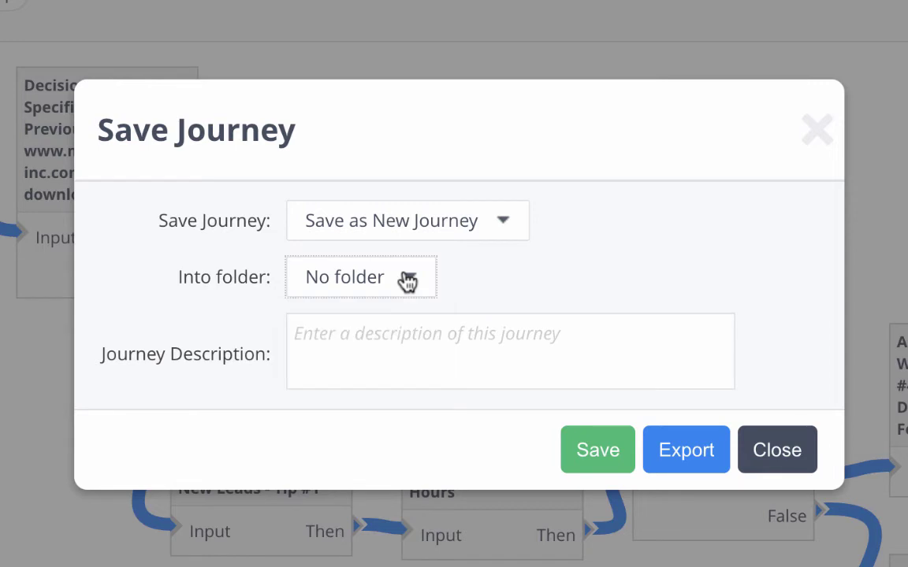
left_click(411, 326)
type("eBook Download Journey")
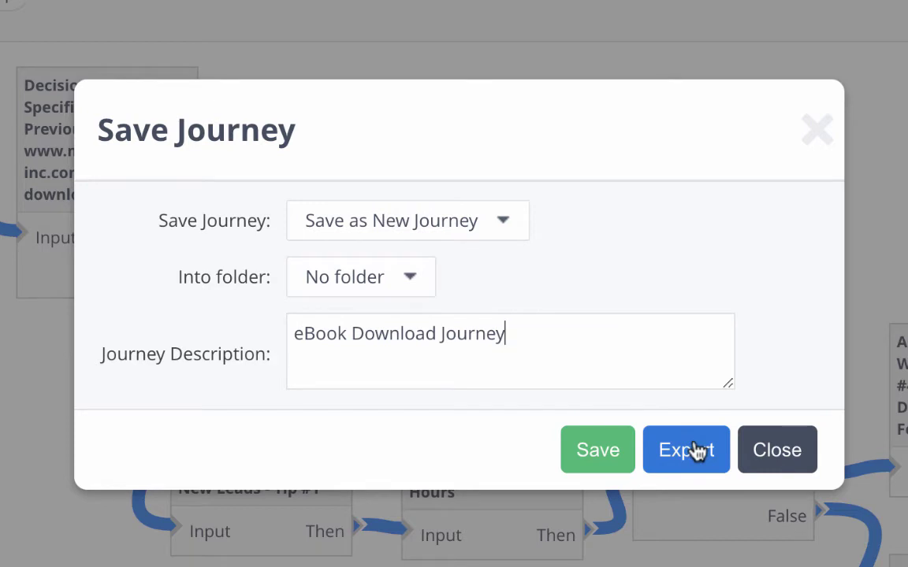
left_click(597, 455)
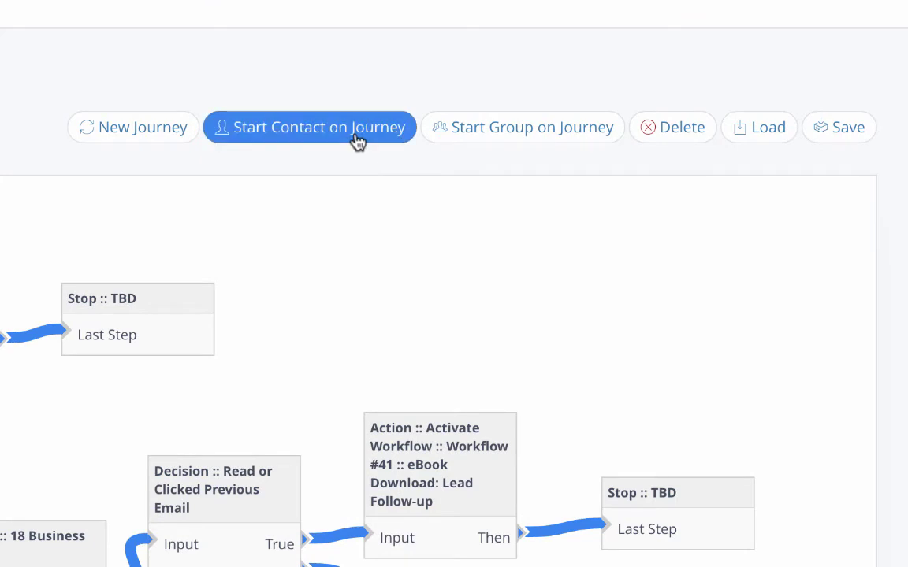
Enroll one chosen My Group contact, then all 18 My Group contacts, in eBook Download Journey
left_click(358, 141)
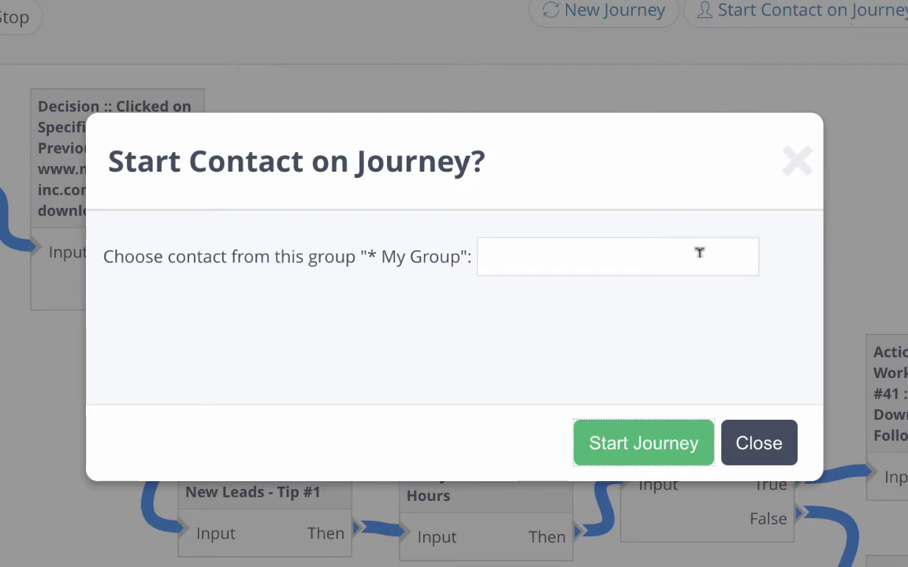
left_click(549, 255)
key("Return")
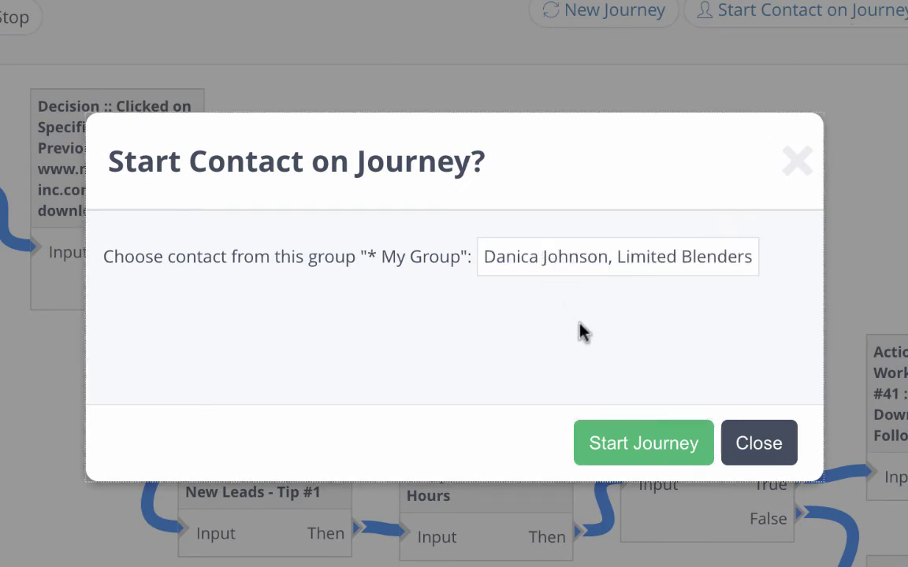
left_click(634, 437)
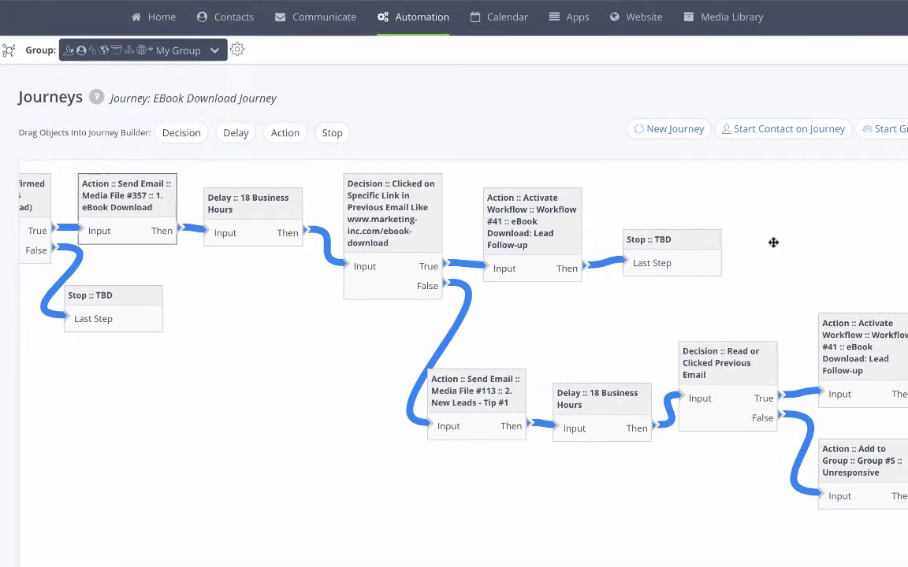
left_click(481, 220)
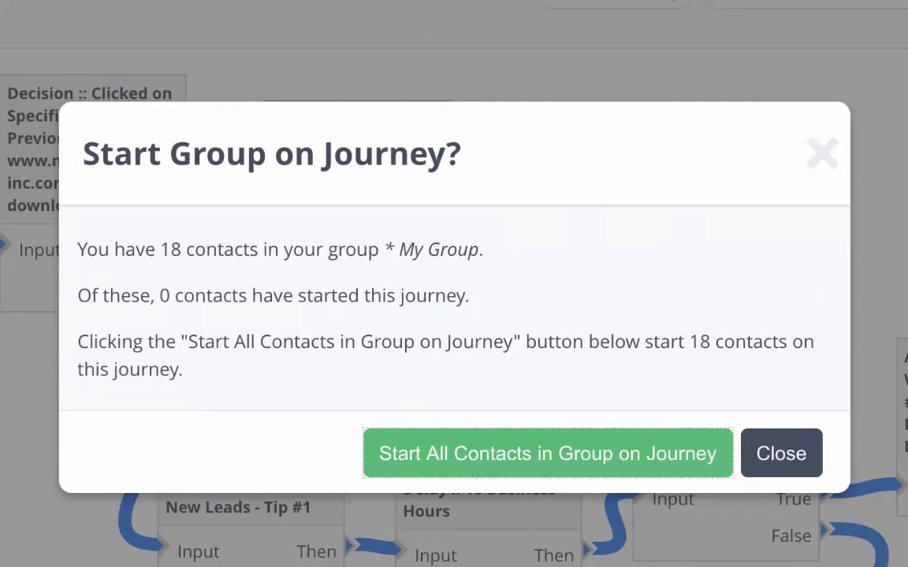
left_click(661, 461)
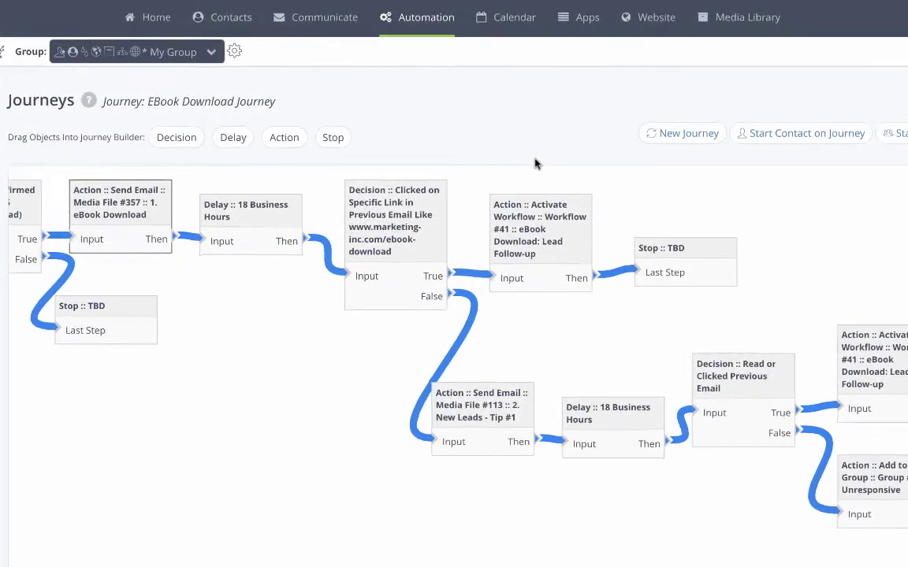
Create workflow #46 named 'Start eBook Journey' in the Workflow Manager
left_click(515, 52)
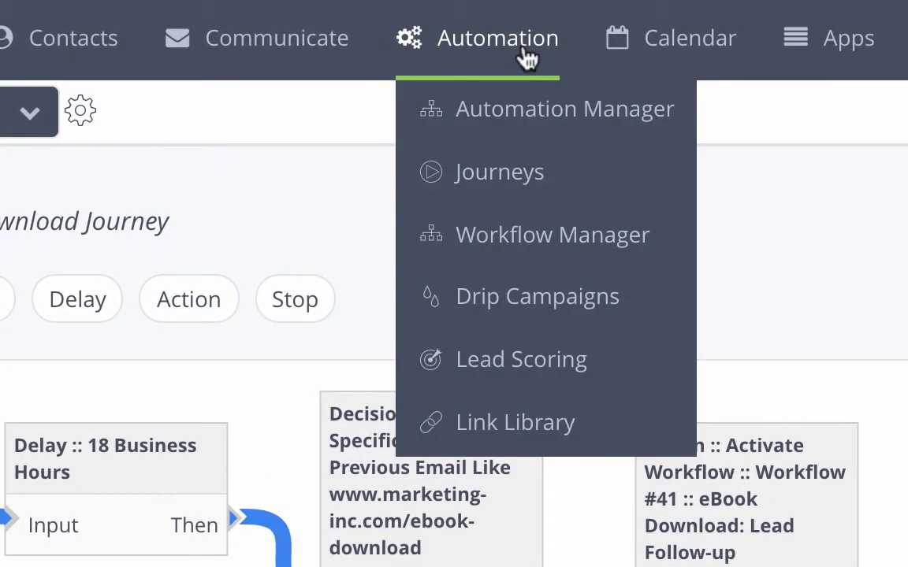
left_click(524, 227)
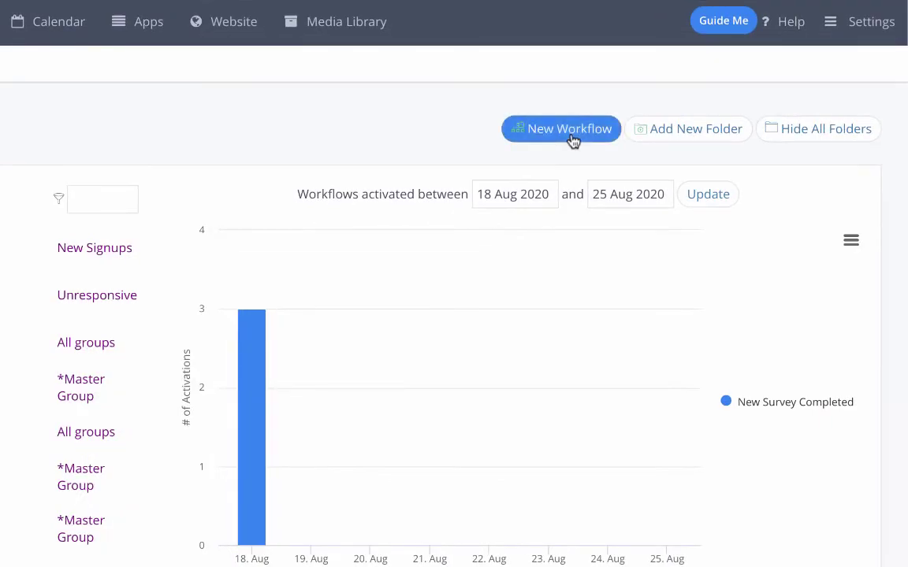
left_click(571, 135)
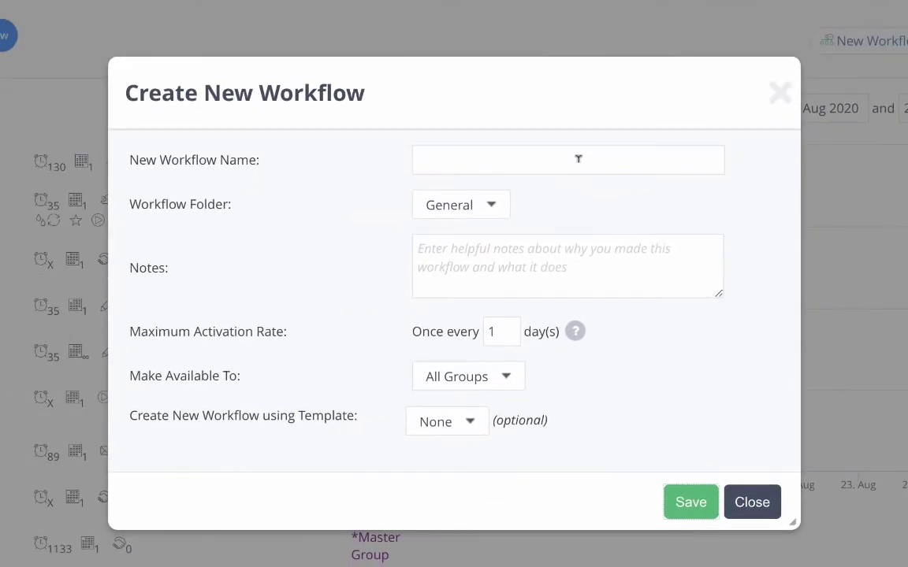
type("Start eBook Journey")
left_click(678, 495)
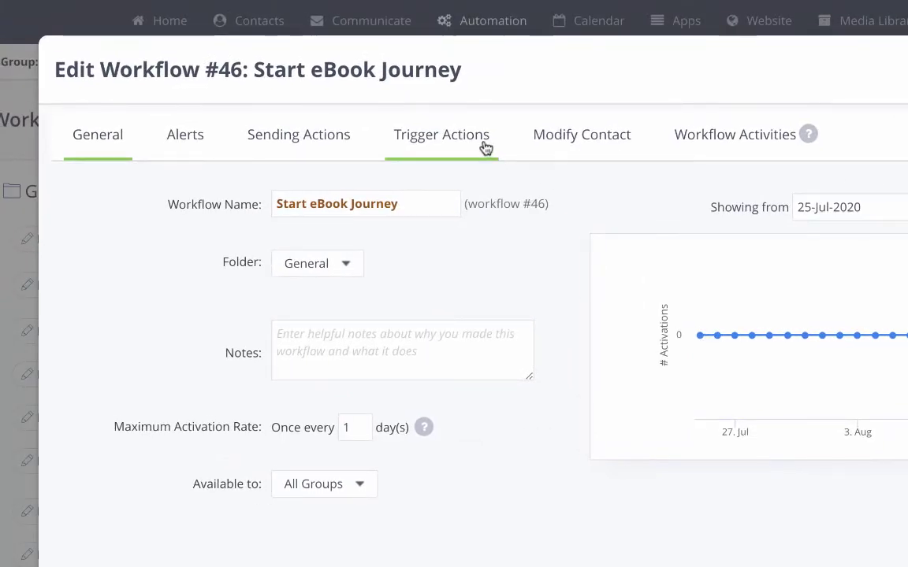
Set the workflow's Start Journey trigger action to eBook Download Journey, with Allow Journey Restart No
left_click(486, 149)
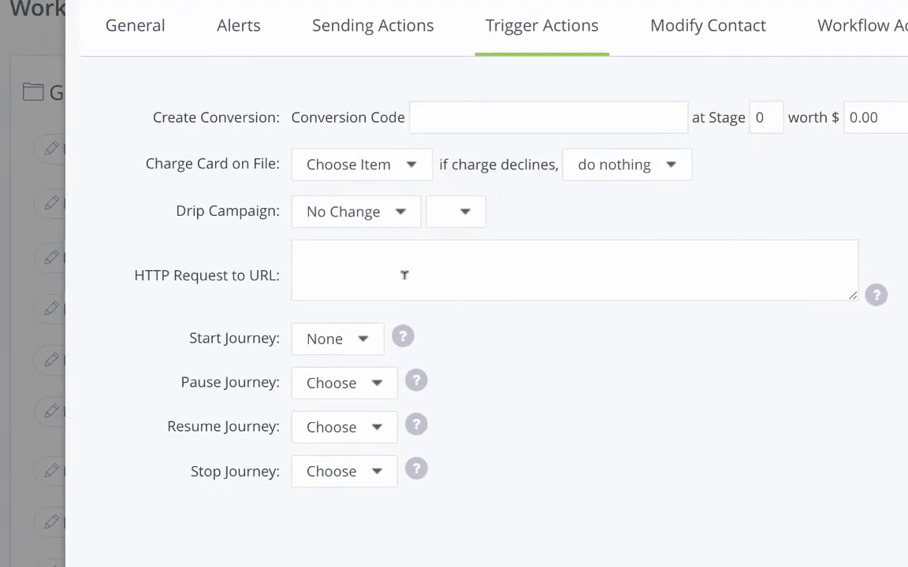
left_click(363, 345)
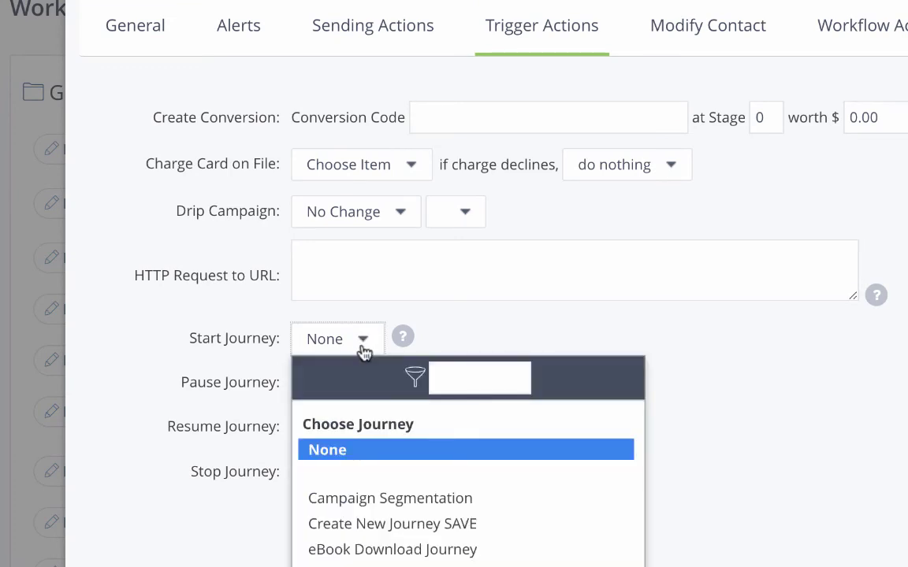
left_click(389, 556)
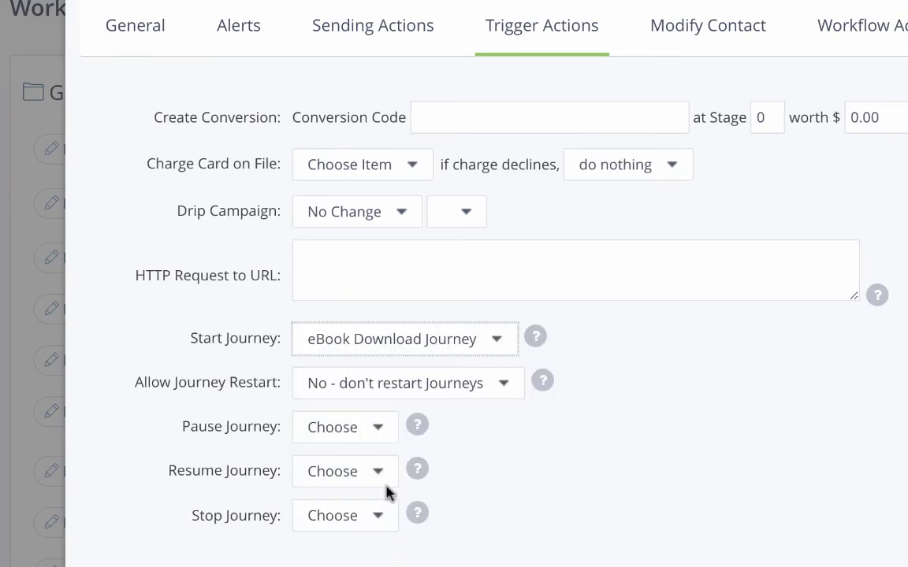
left_click(492, 395)
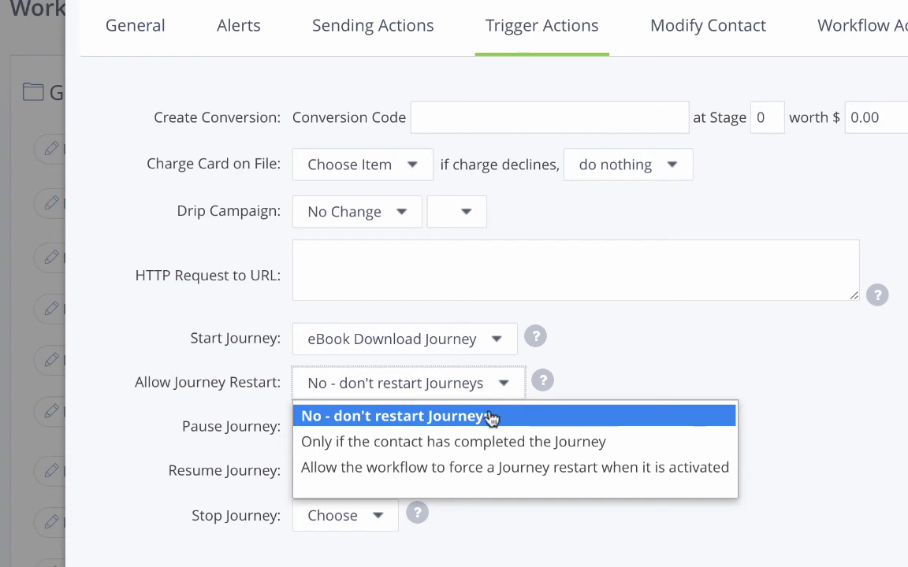
left_click(489, 417)
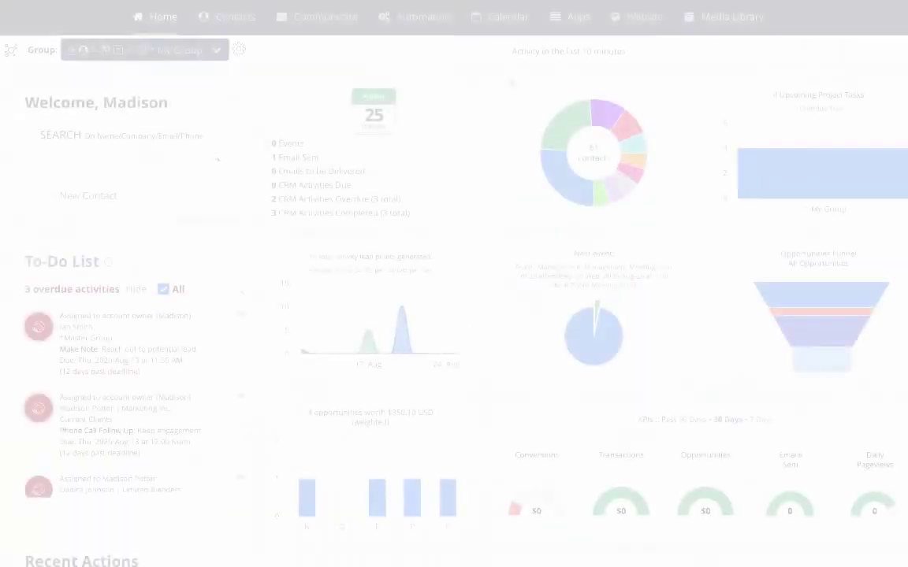
Set the eBook Download form's Upon Confirmation Start Journey to eBook Download Journey, restart Yes
left_click(652, 29)
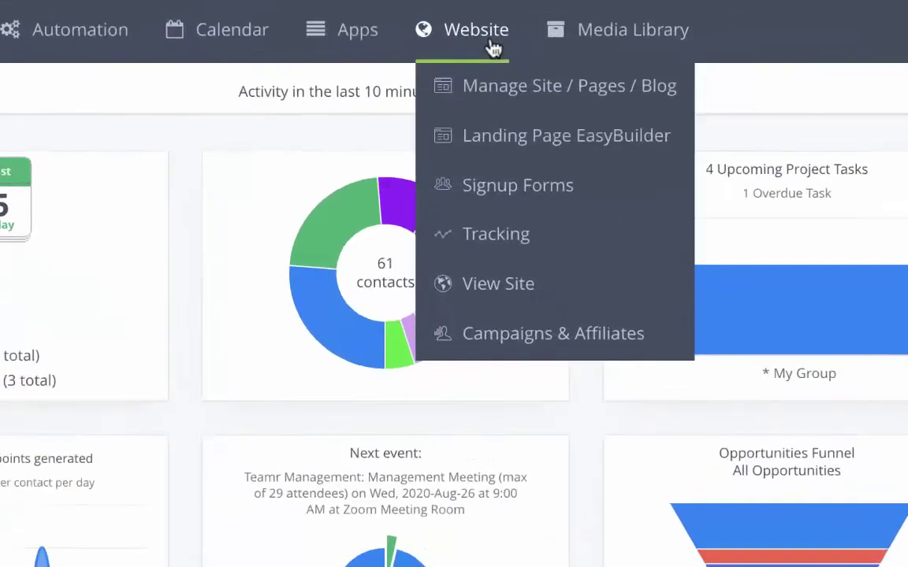
left_click(495, 179)
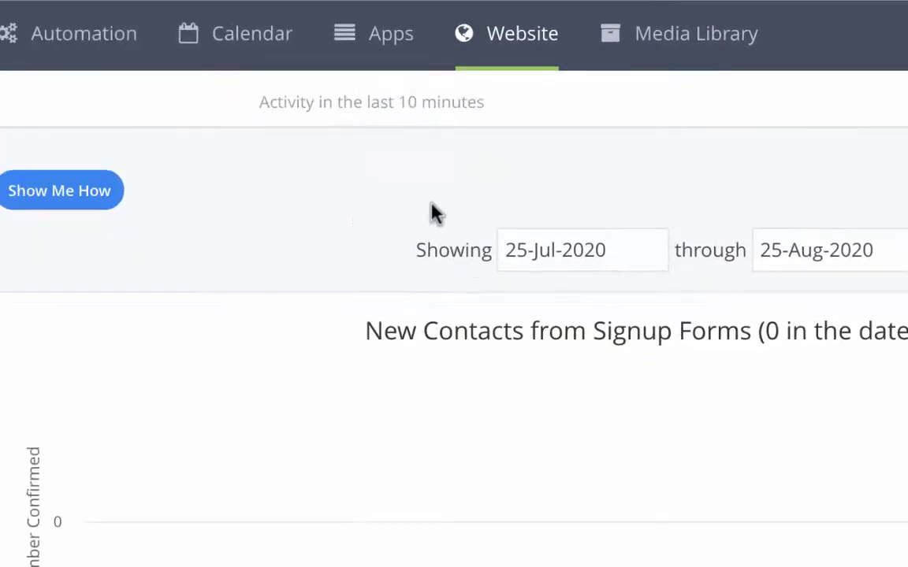
left_click(418, 306)
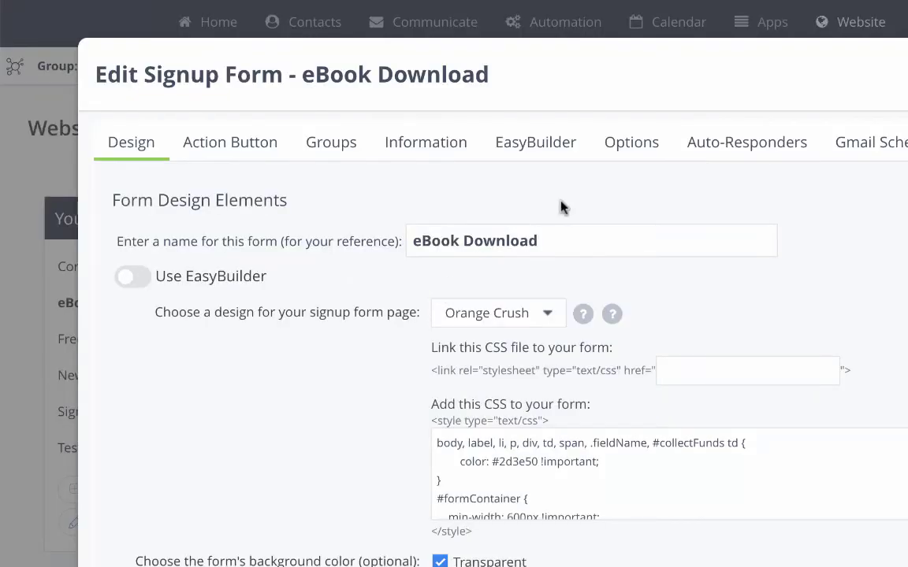
left_click(618, 147)
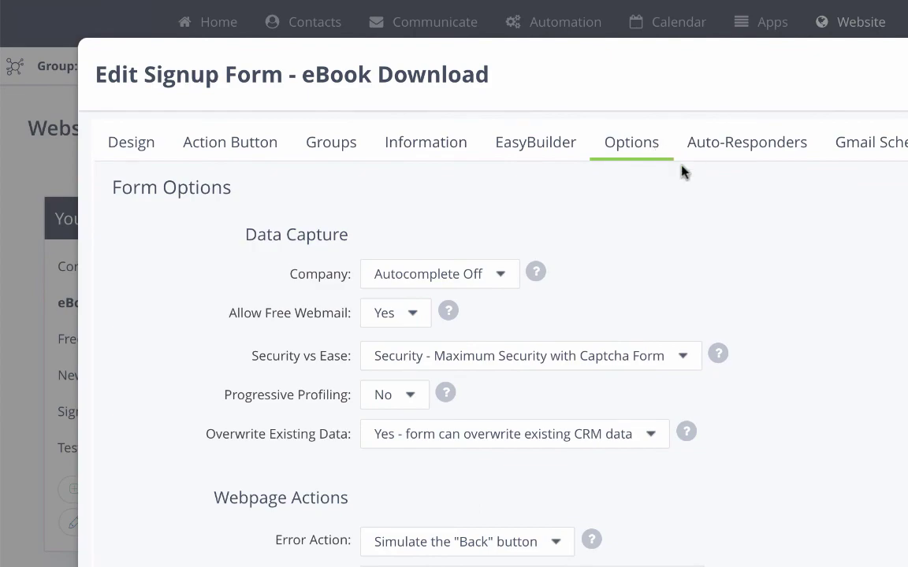
scroll(855, 375, "down", 1)
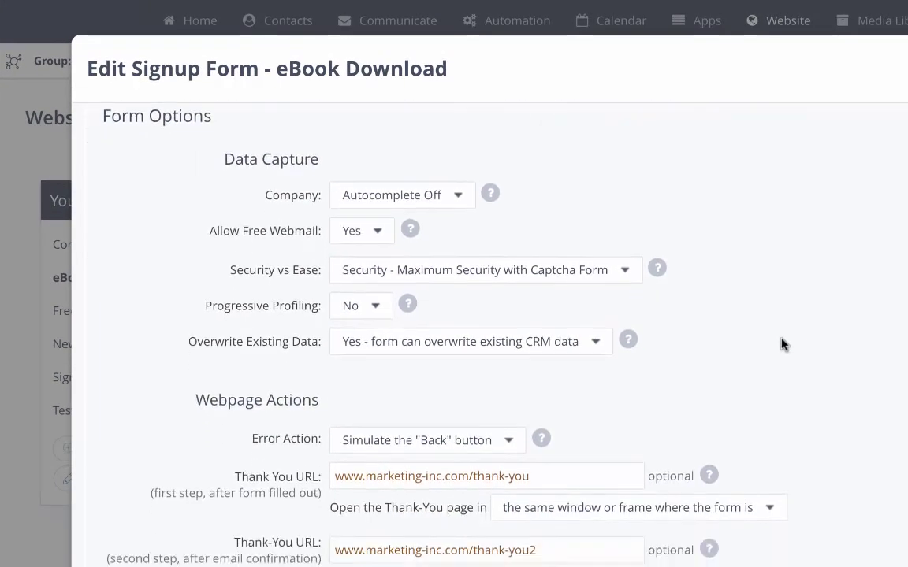
scroll(782, 345, "down", 9)
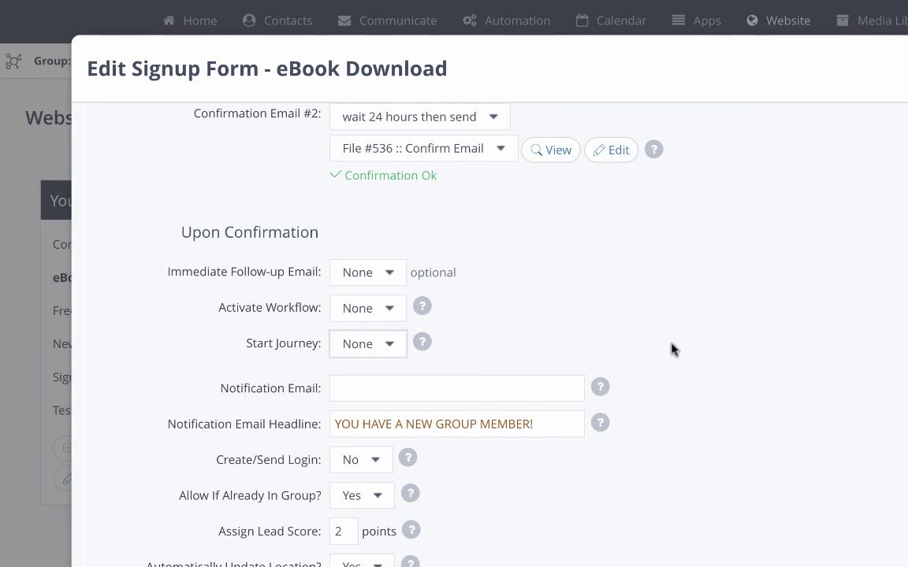
left_click(388, 352)
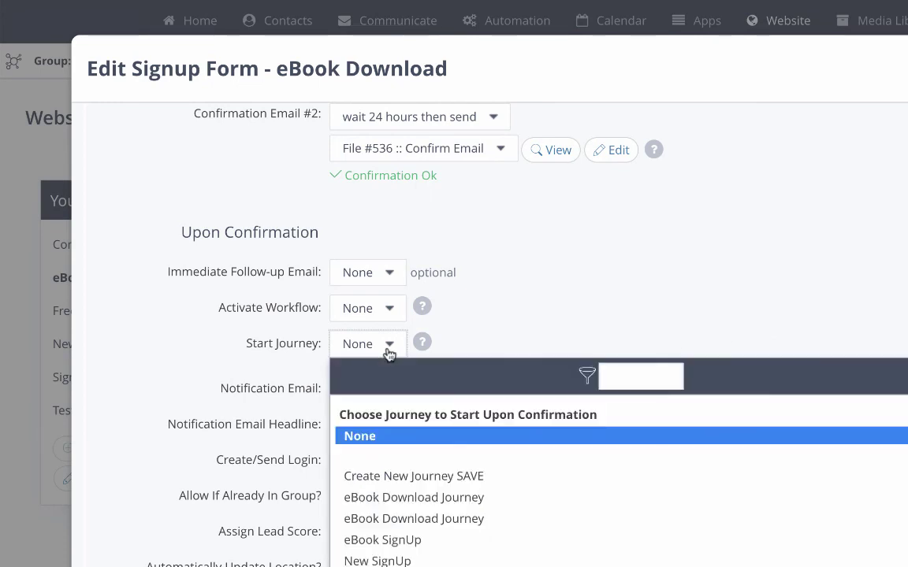
left_click(399, 498)
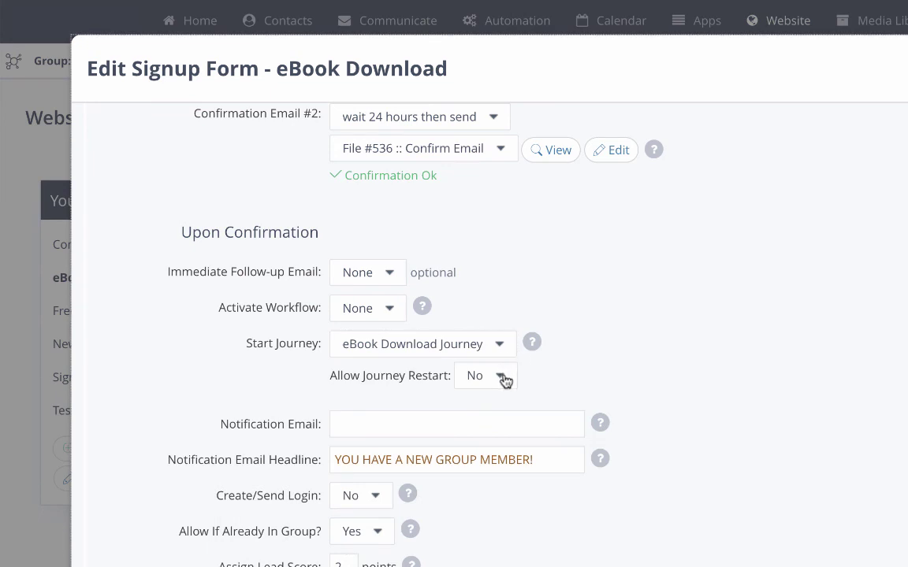
left_click(504, 382)
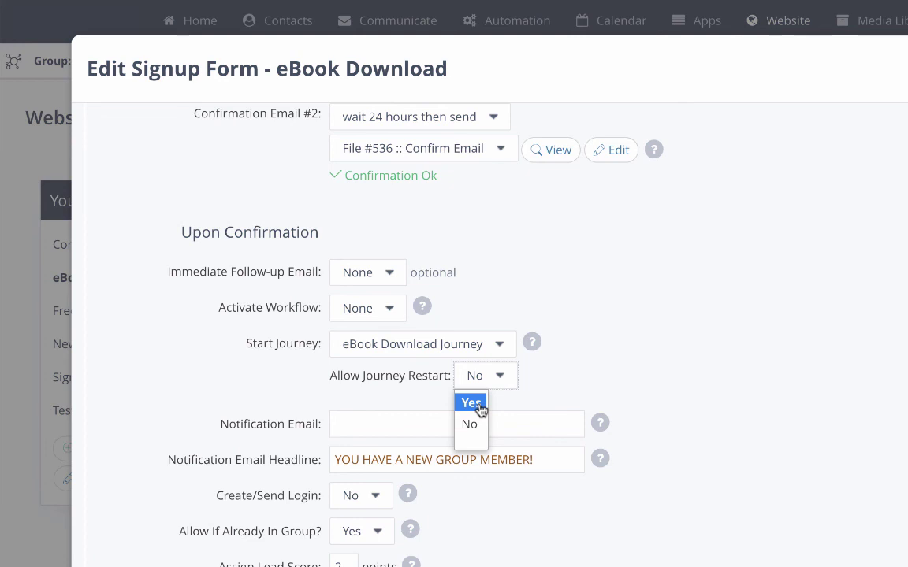
left_click(480, 406)
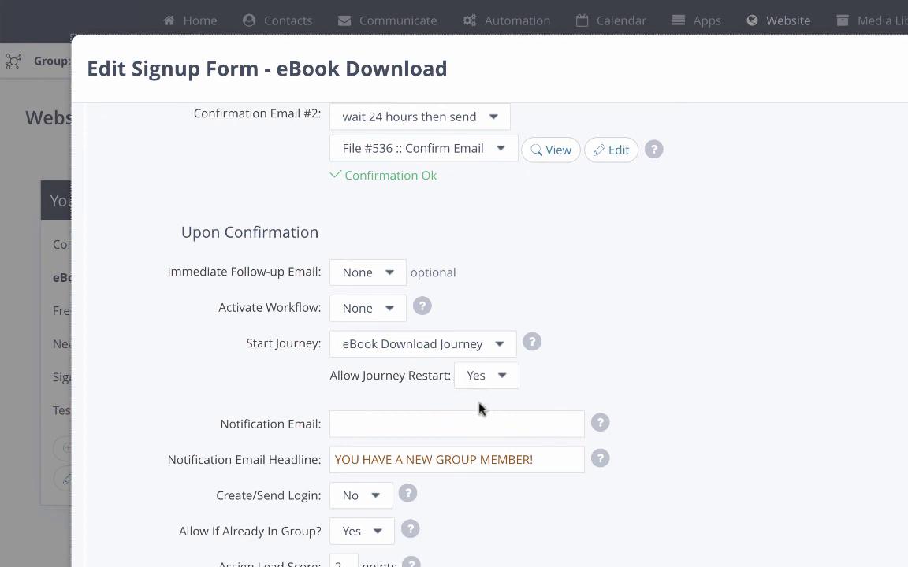